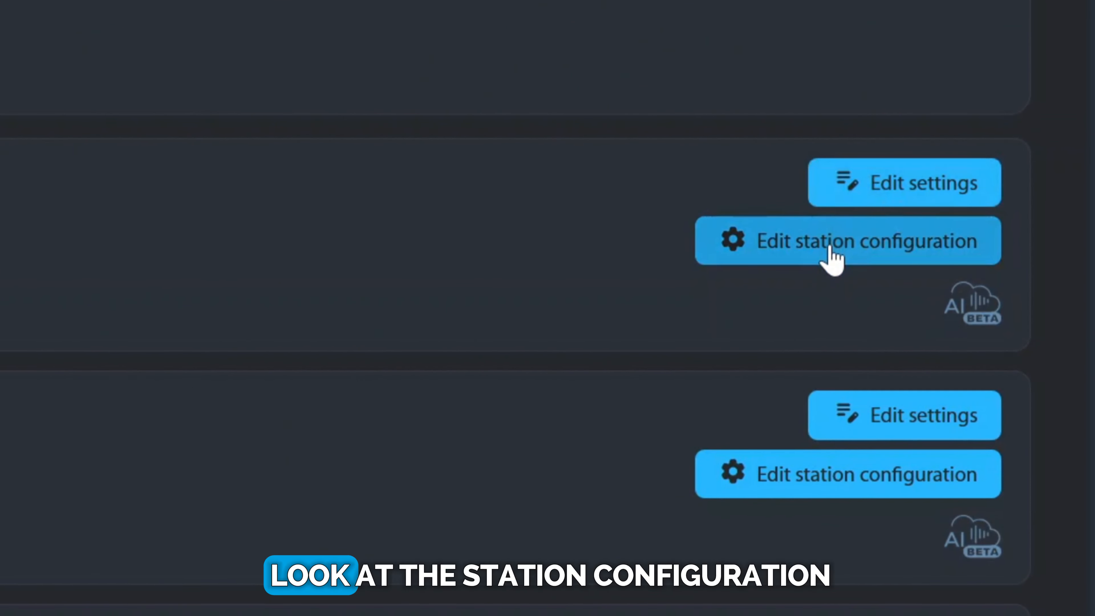
Step: Open the audio recording settings in the station configuration and set the recording mode to Continuous
click(829, 246)
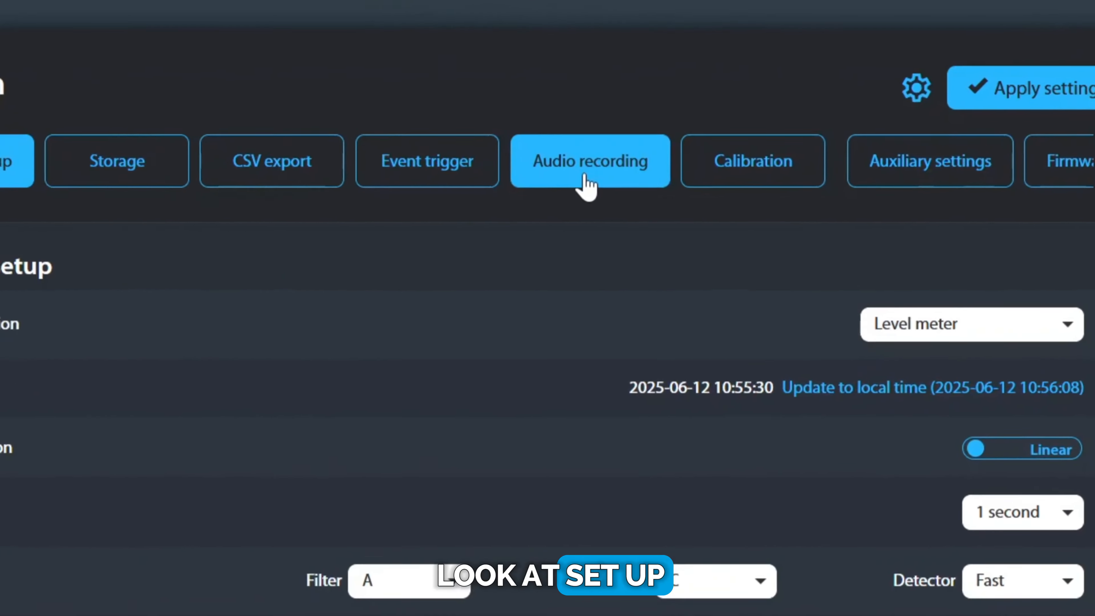
click(689, 215)
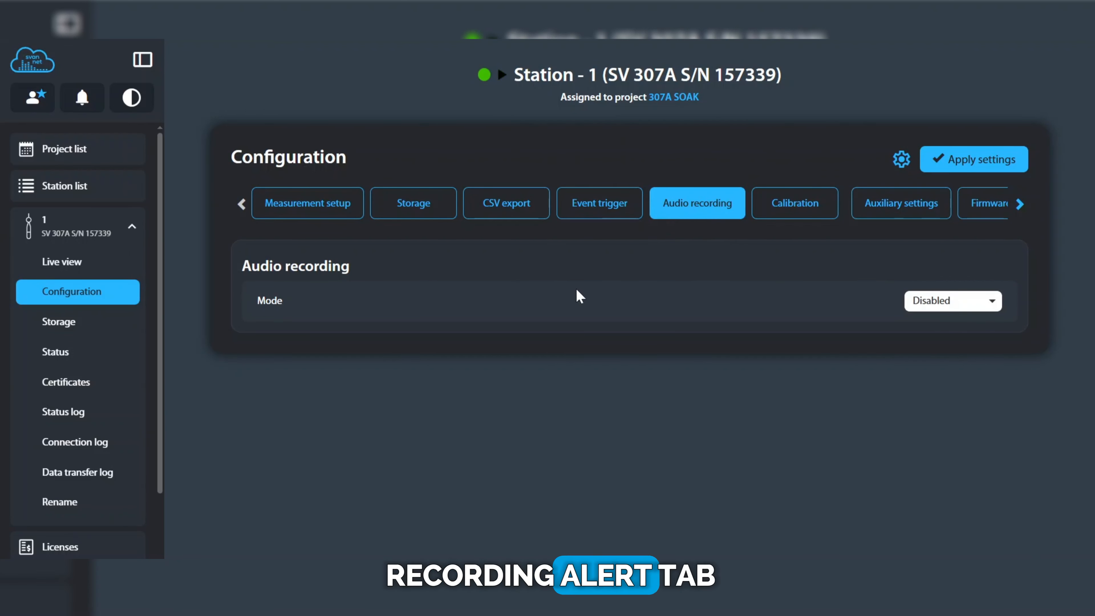
click(963, 306)
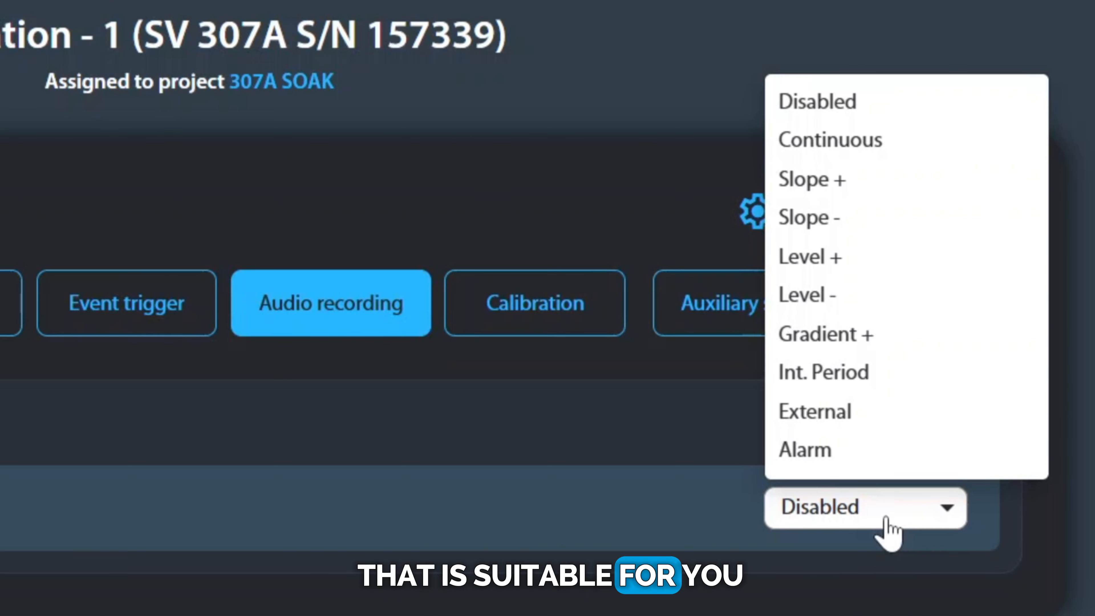
click(879, 155)
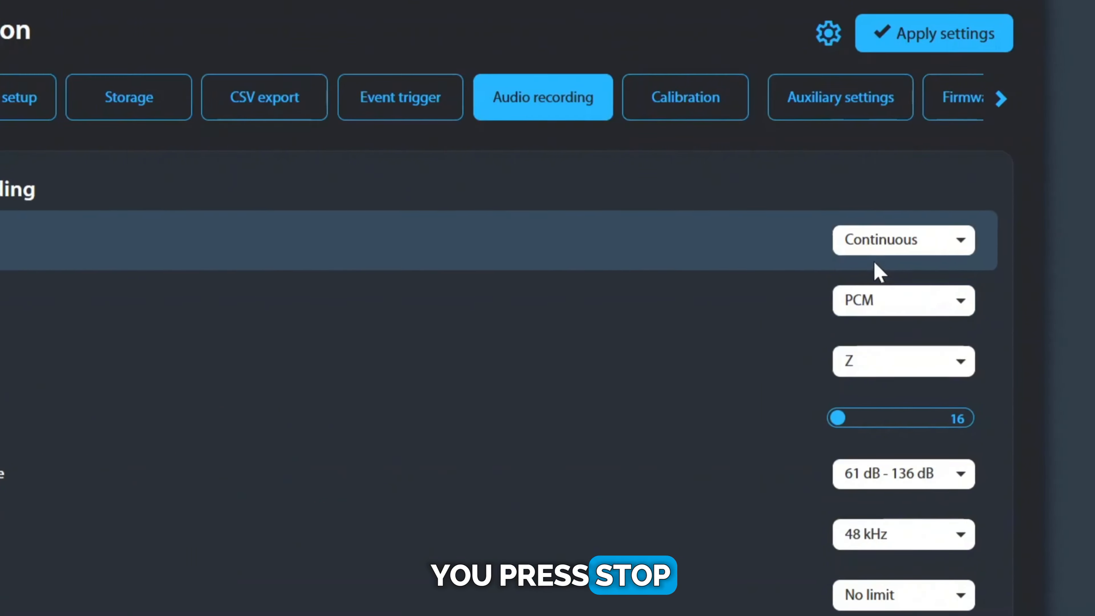
Step: Try the Slope +, Gradient + and Int. Period options as the audio recording mode
click(929, 307)
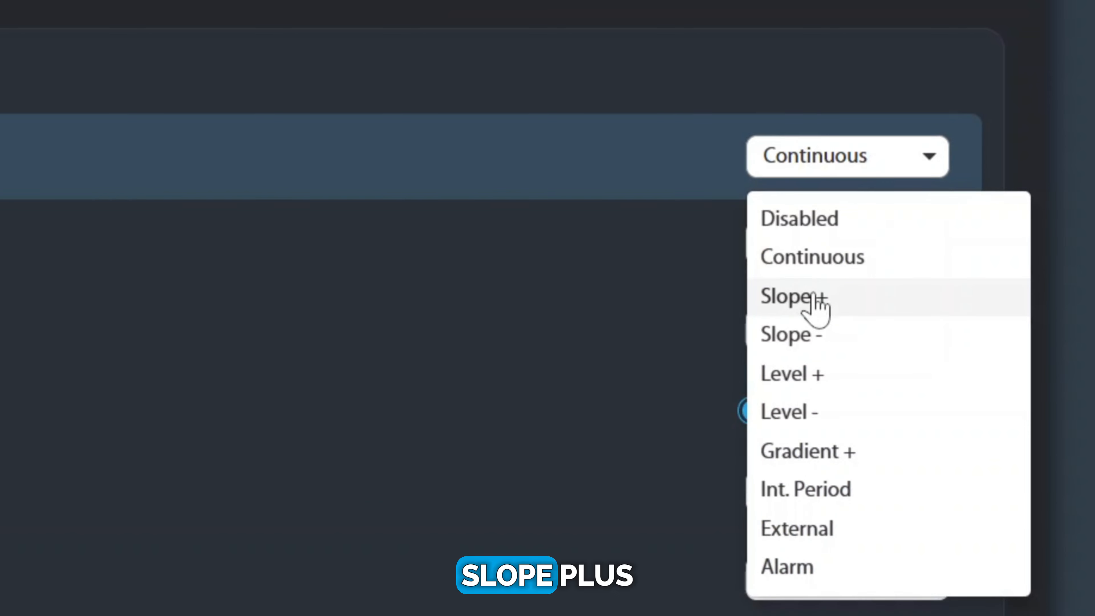
click(815, 302)
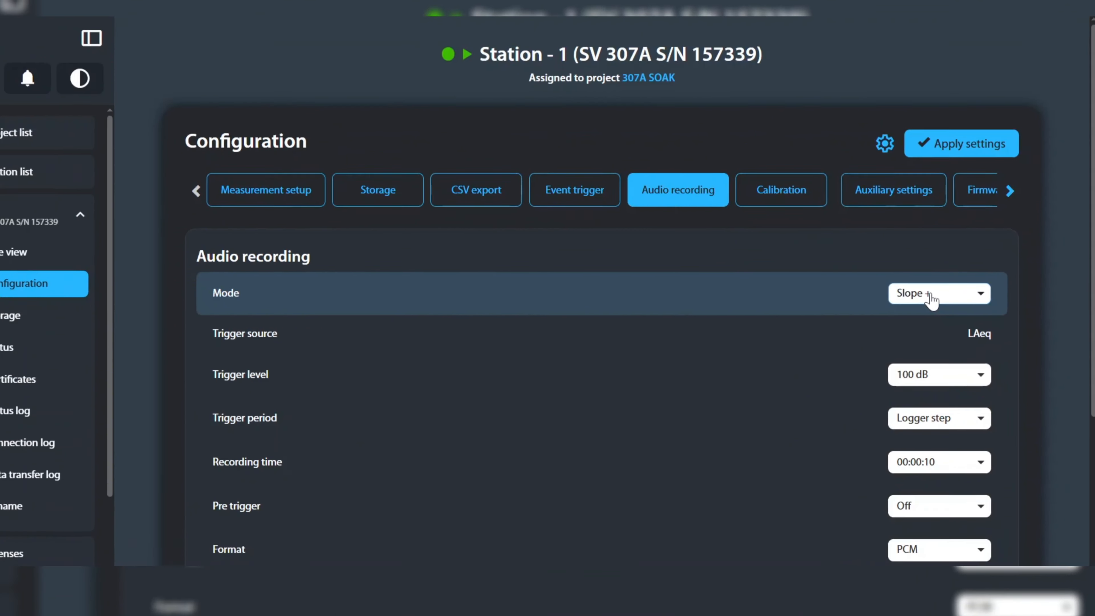
click(931, 298)
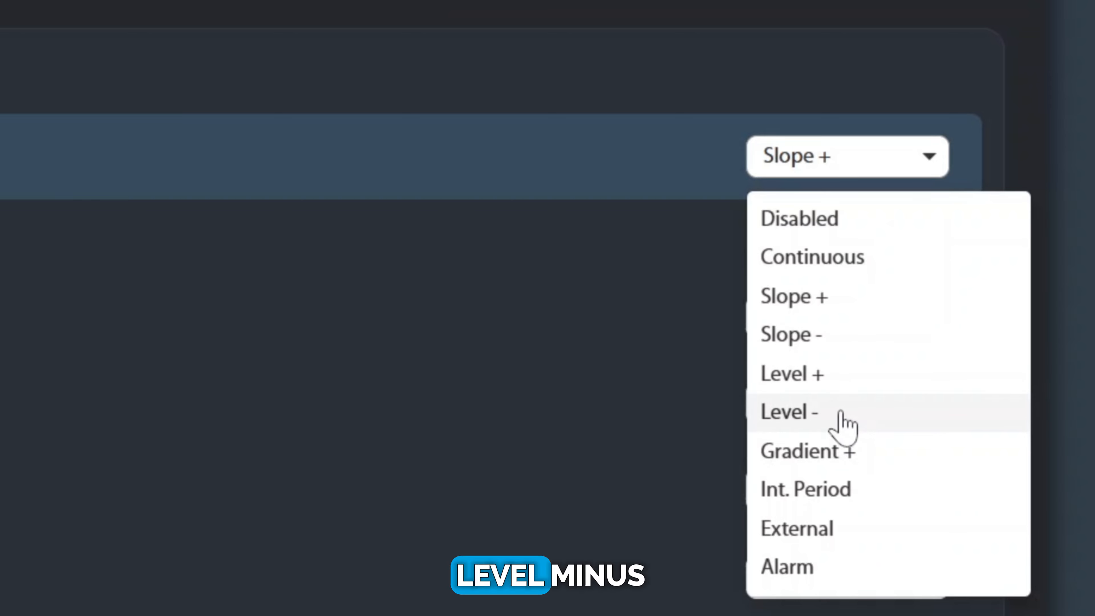
click(852, 453)
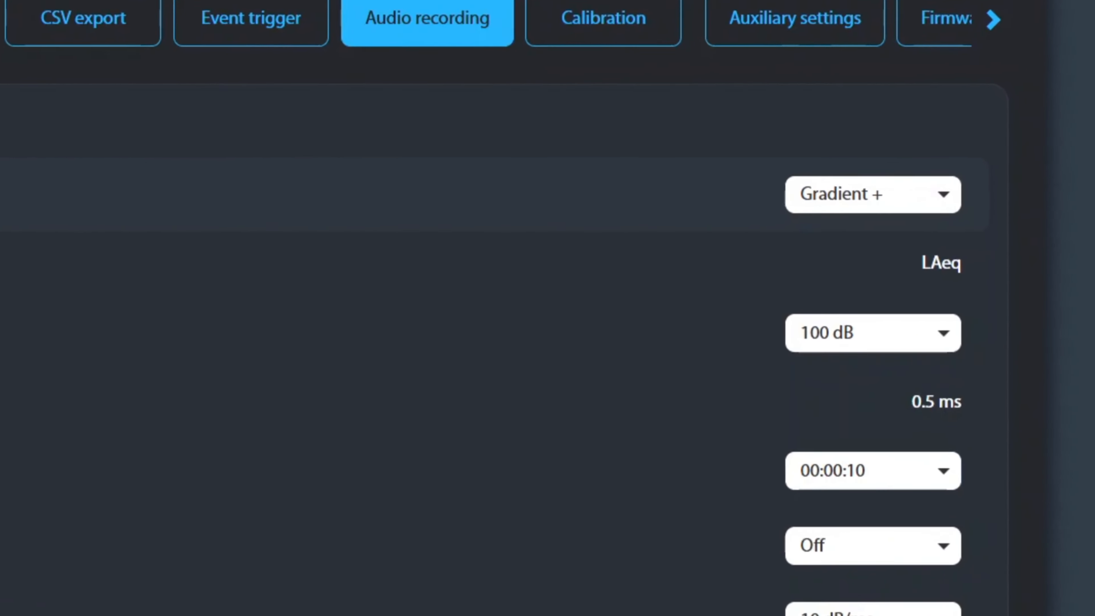
click(949, 304)
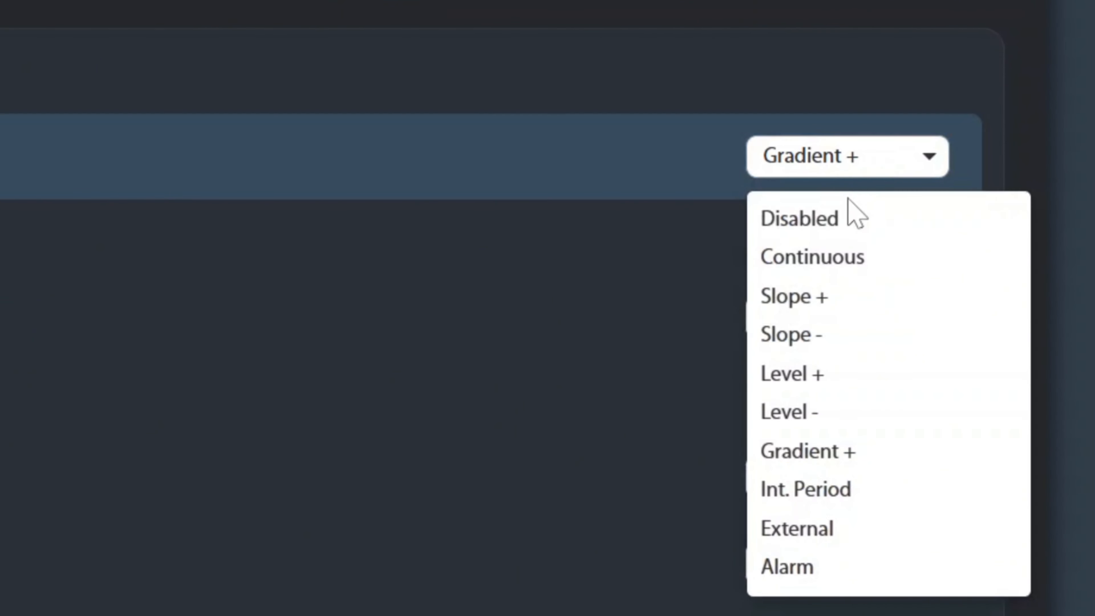
click(833, 500)
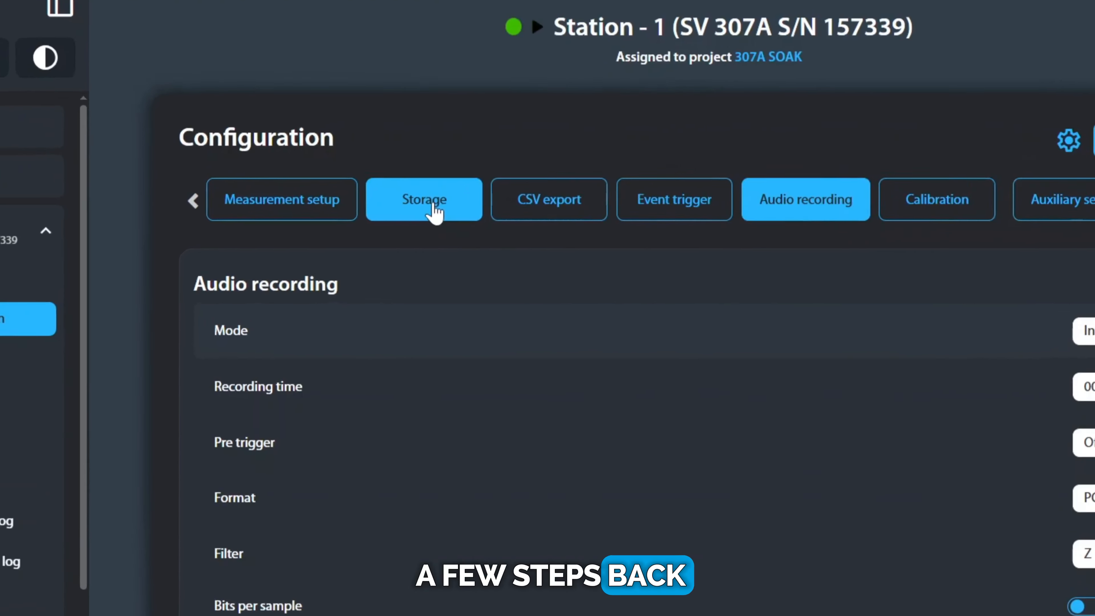
Step: Review the station's Storage settings and return to the audio recording settings
click(468, 209)
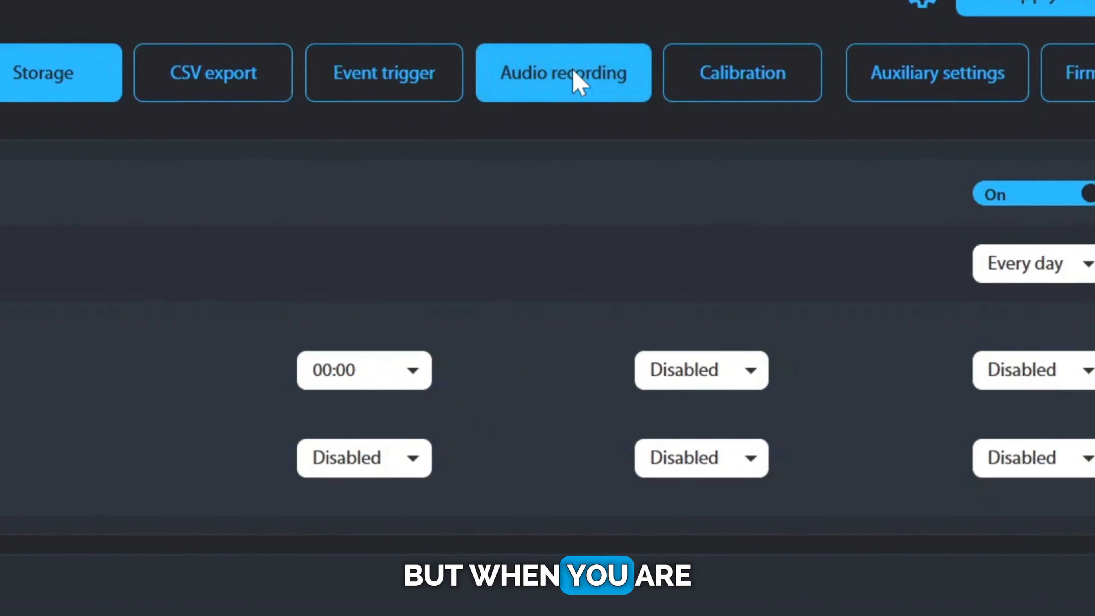
click(574, 72)
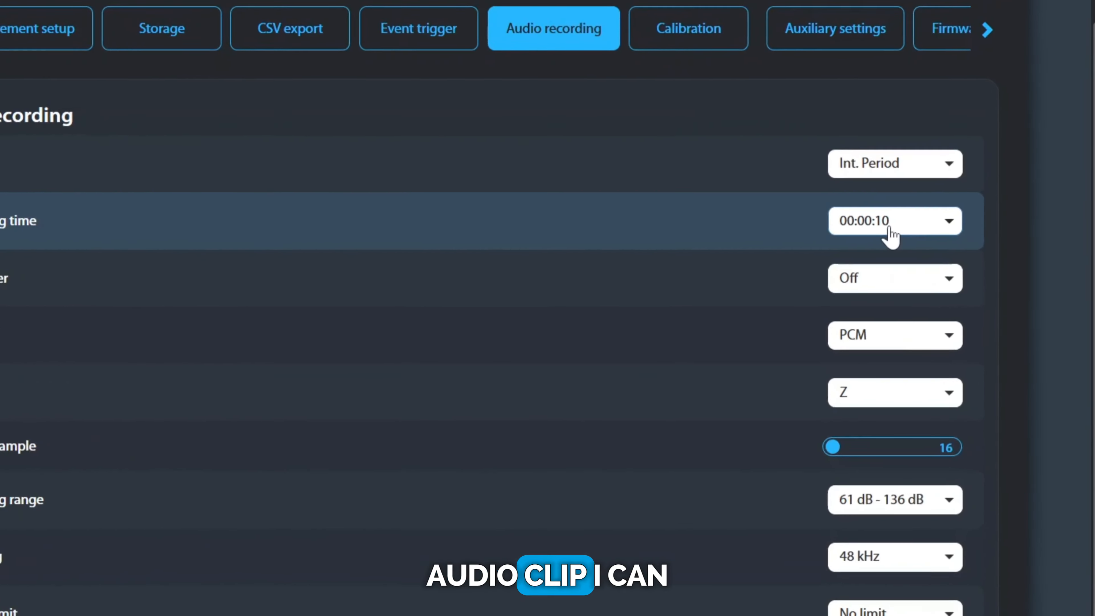
Step: Set the audio recording time to 00:00:30 and choose PCM as the file format
click(940, 258)
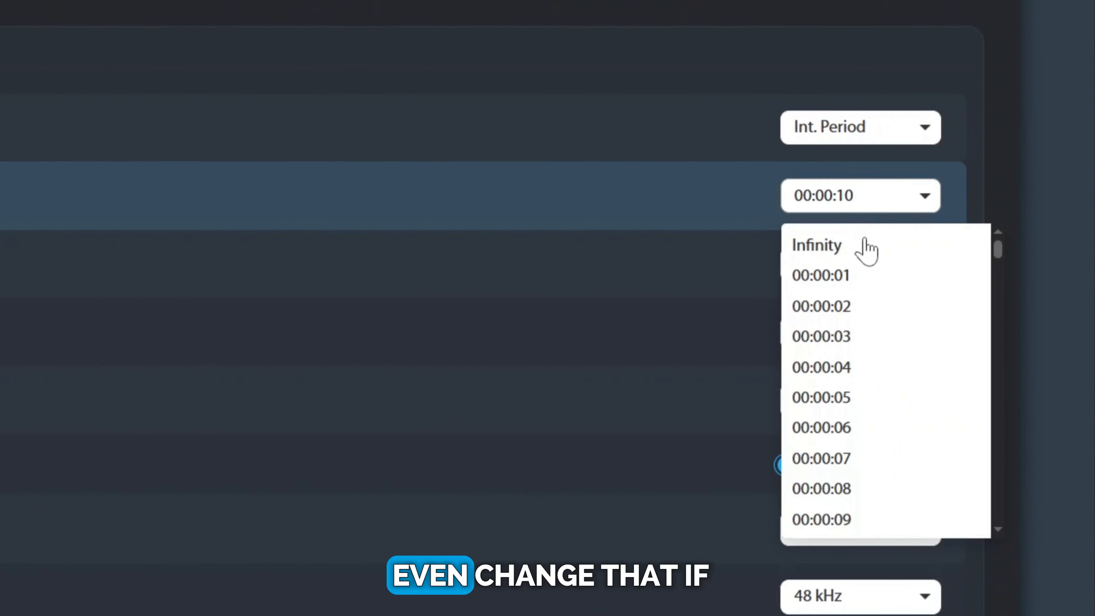
scroll(875, 378, down, 5)
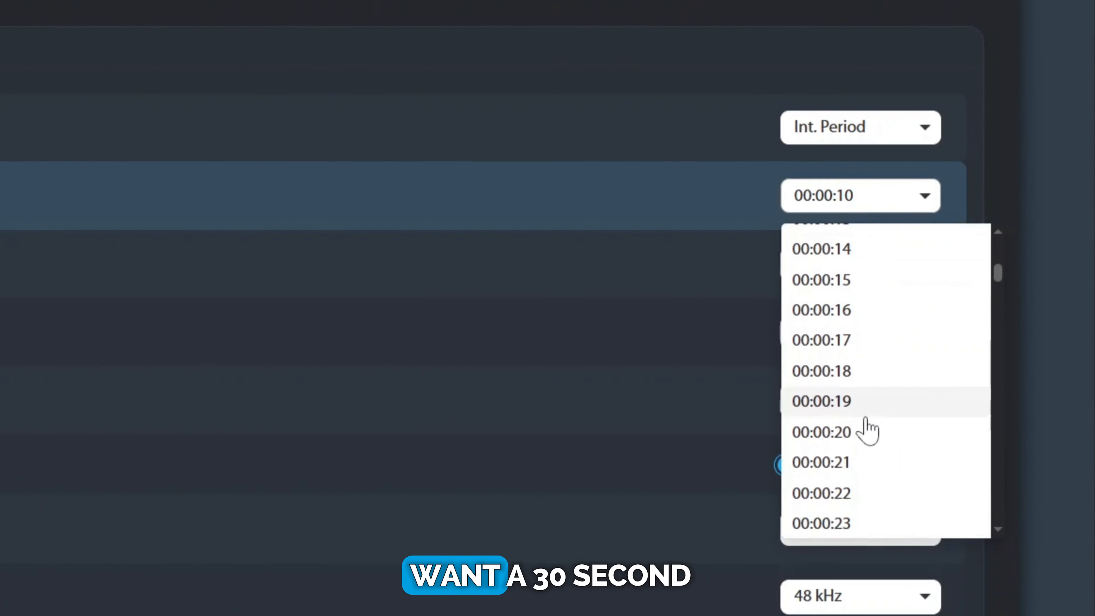
scroll(862, 444, down, 2)
scroll(860, 456, down, 3)
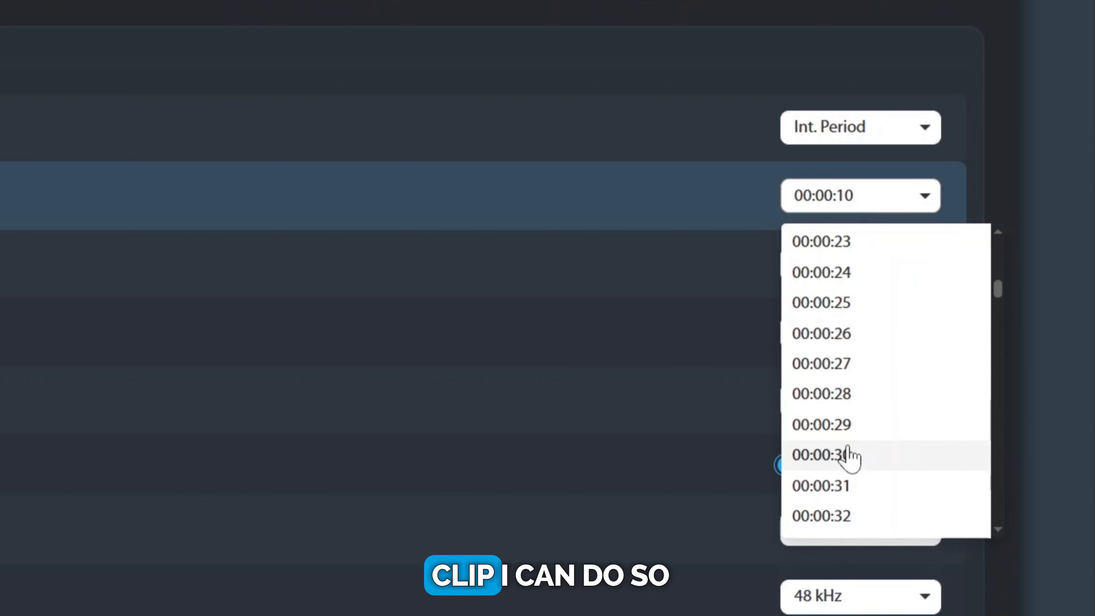
click(849, 456)
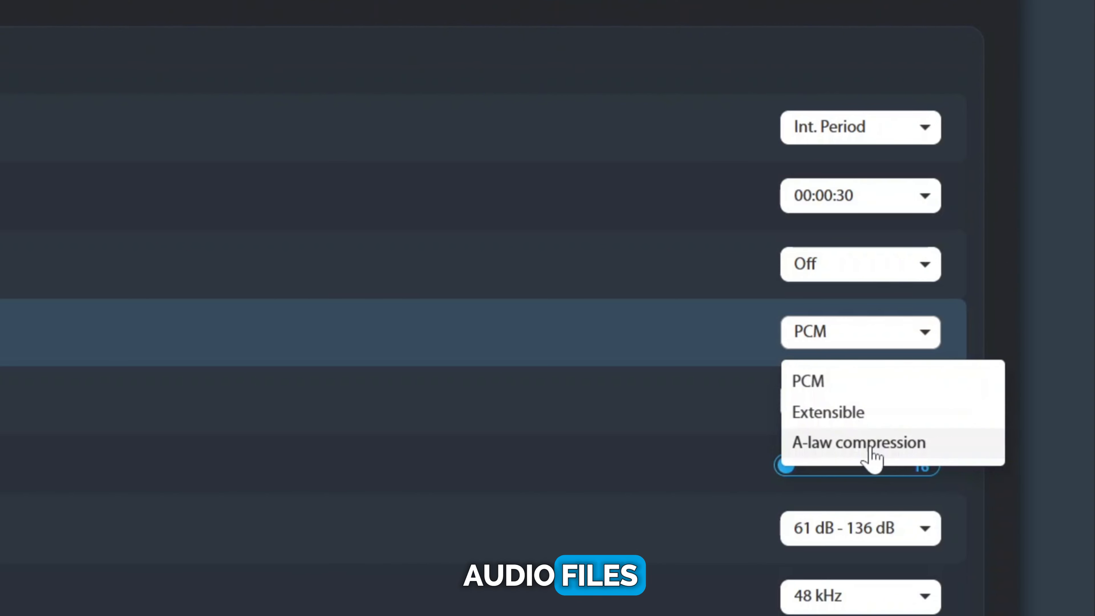
click(879, 390)
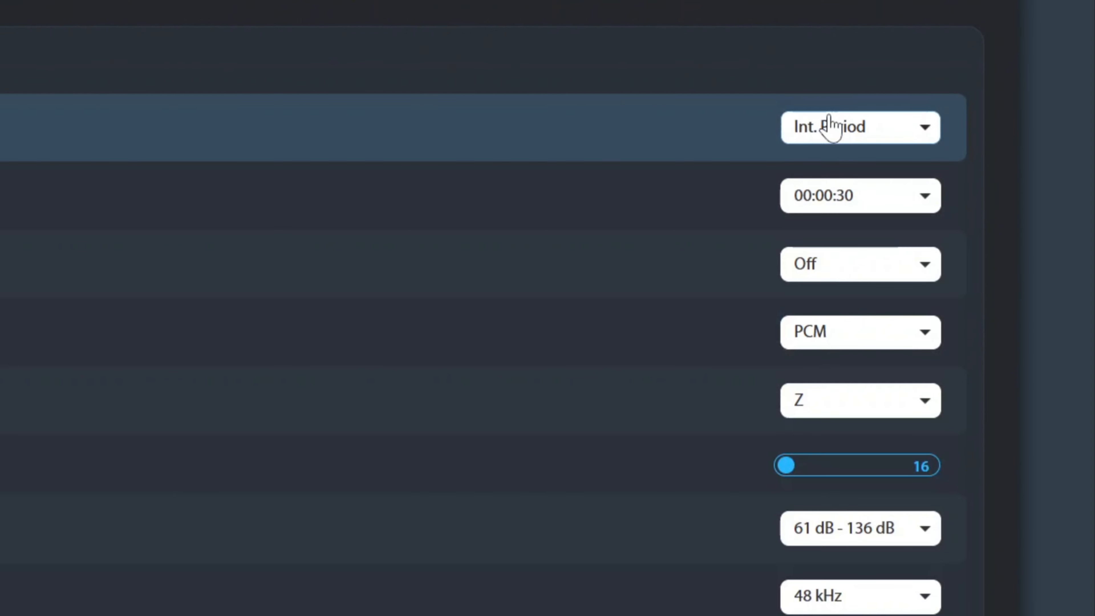
Step: Try the External audio recording mode, and set the mode to Alarm instead
click(830, 126)
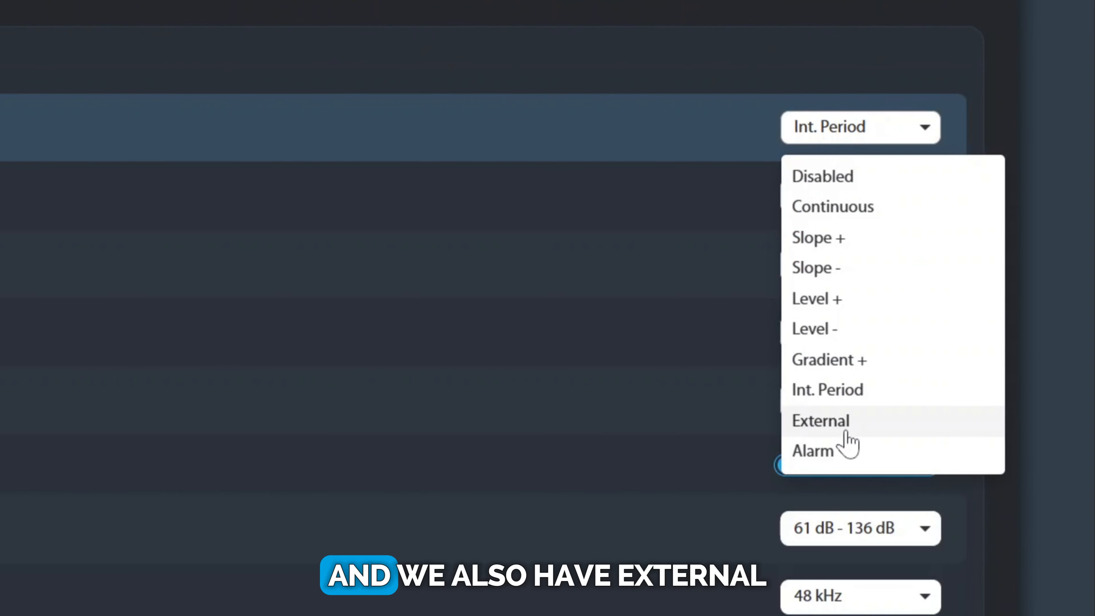
click(848, 425)
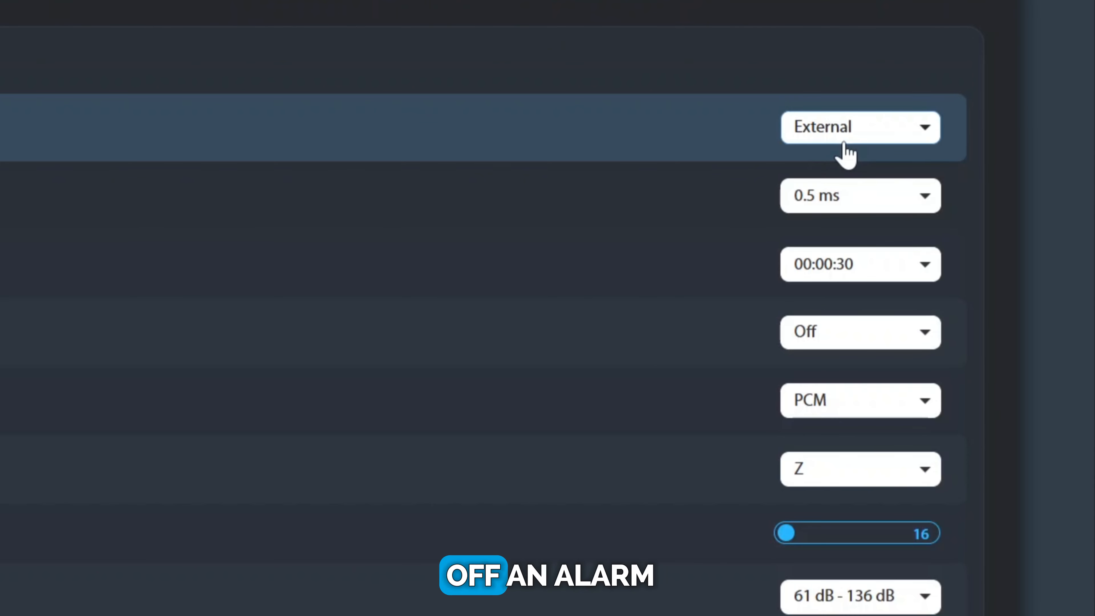
click(844, 142)
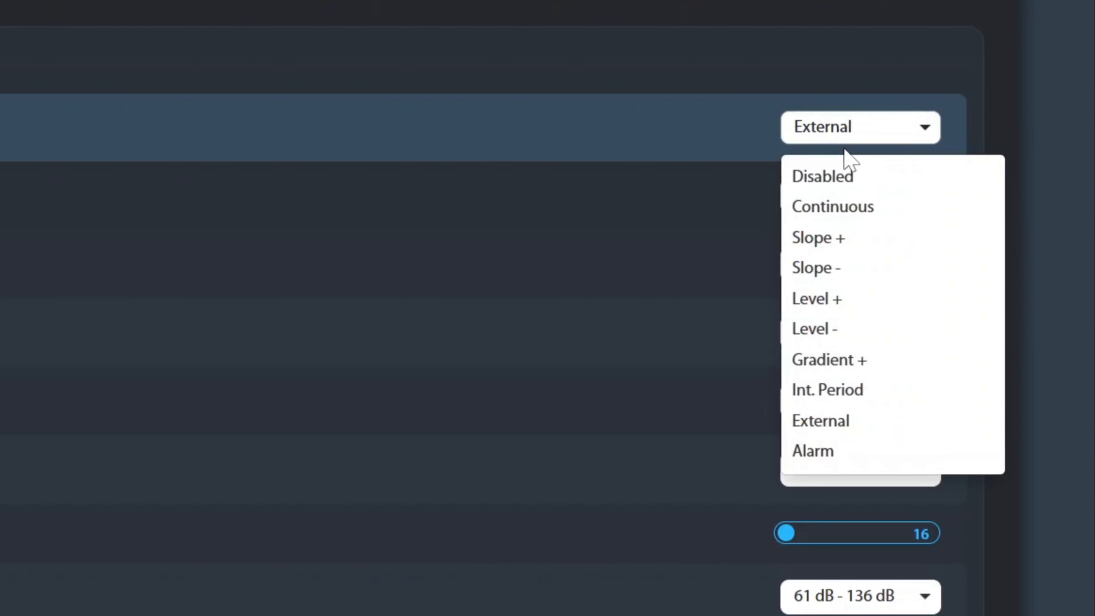
click(857, 457)
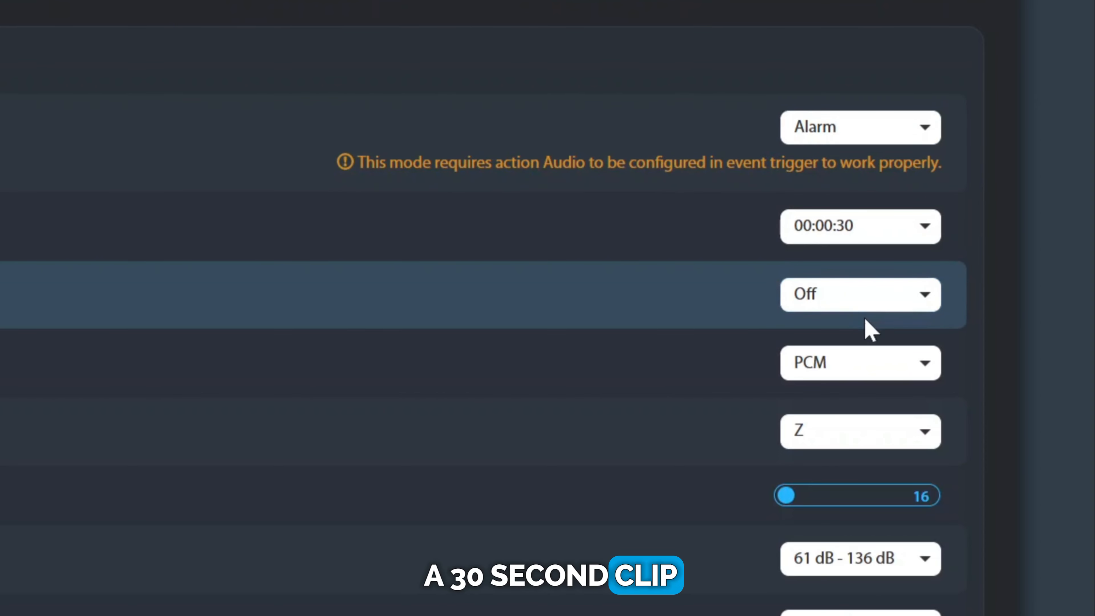
Step: Set the audio recording's pre-trigger to 5 s and its length limit to 1 minute
click(861, 300)
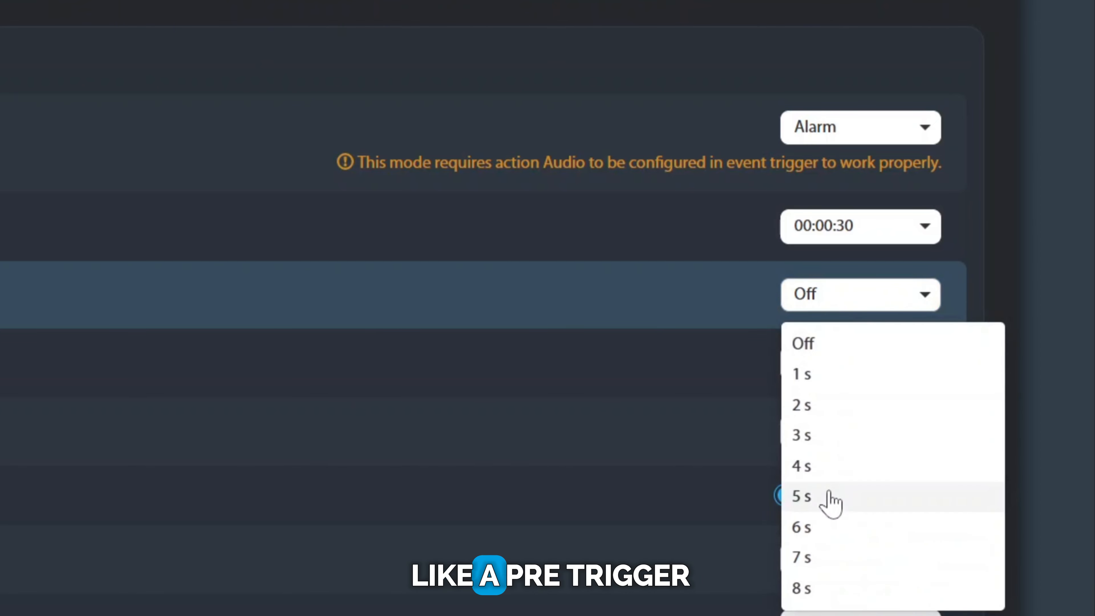
click(828, 500)
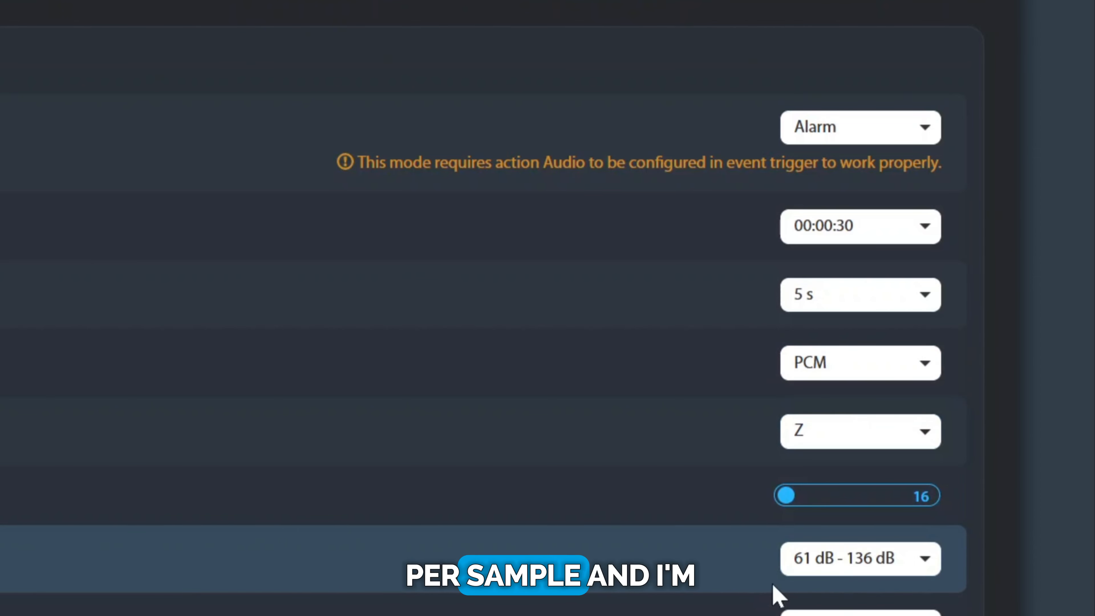
scroll(775, 595, down, 2)
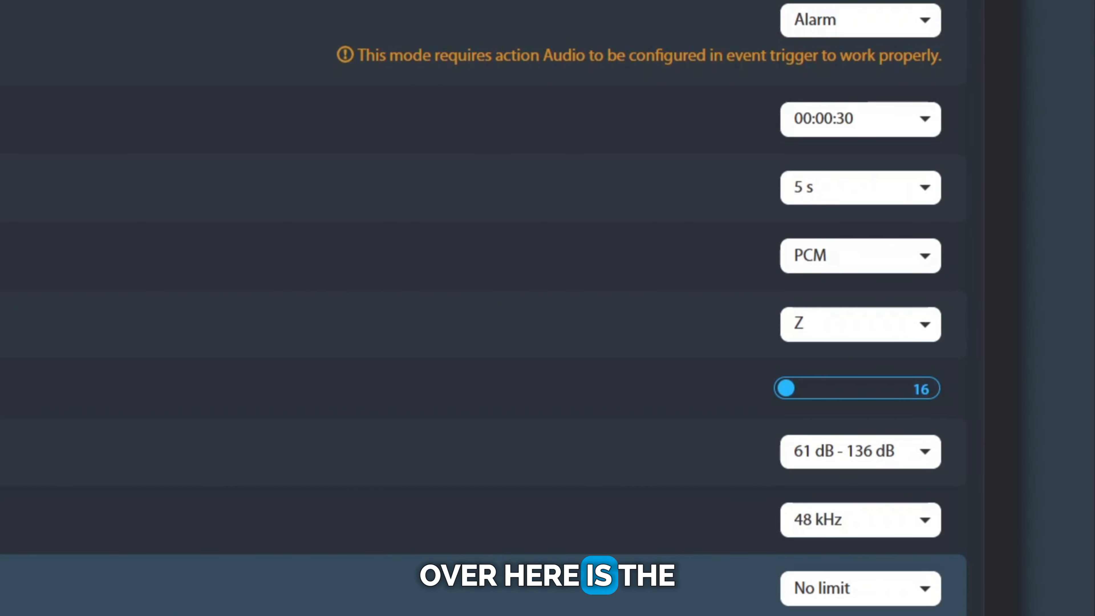
click(860, 594)
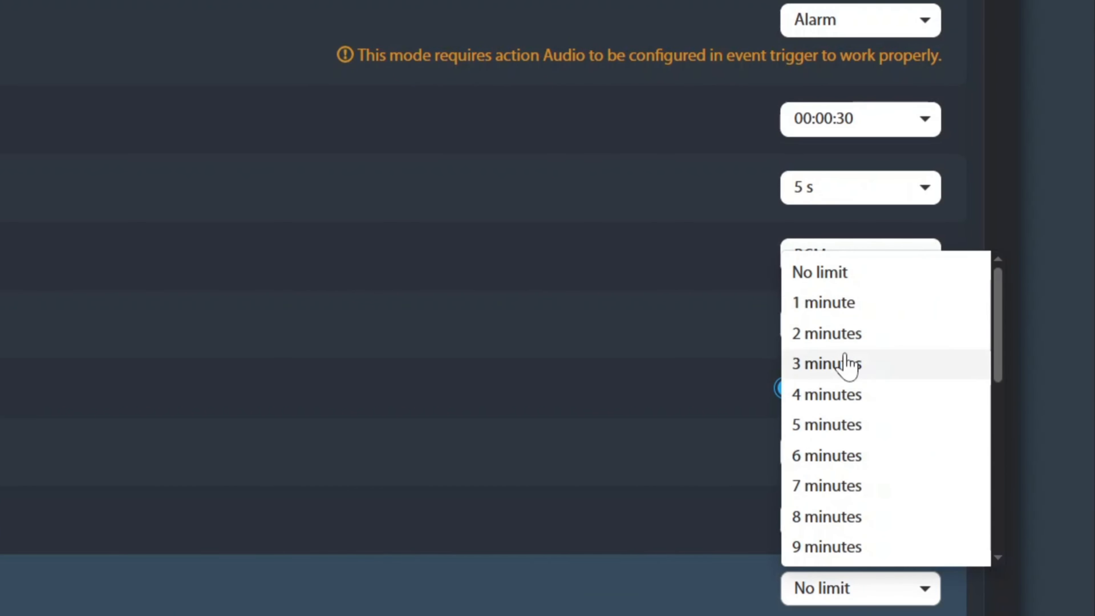
click(851, 305)
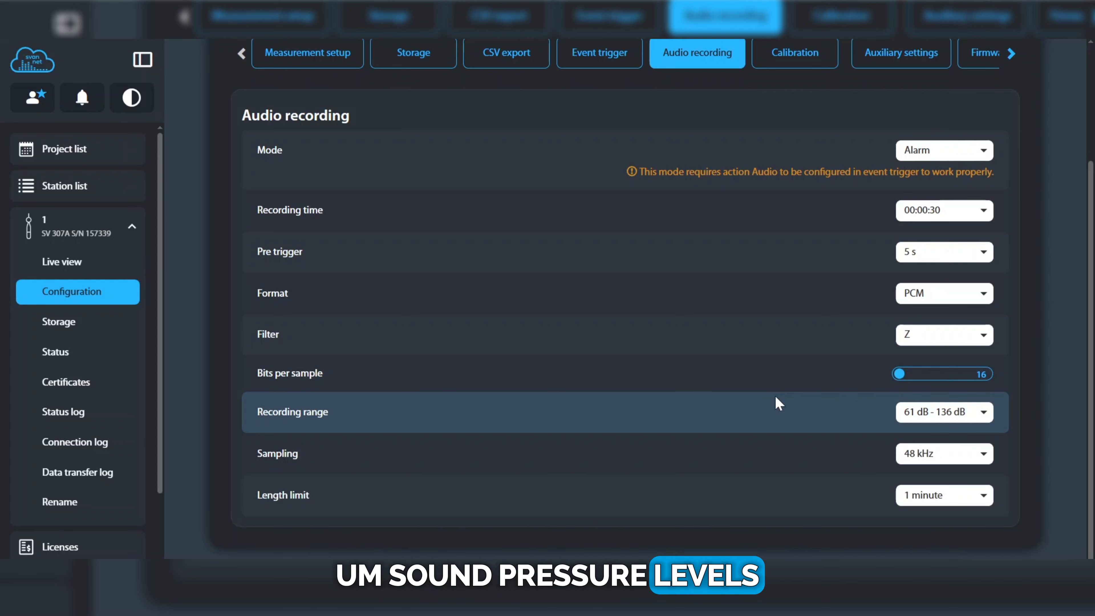
Step: Add a new event in the station's event trigger configuration
scroll(733, 294, up, 2)
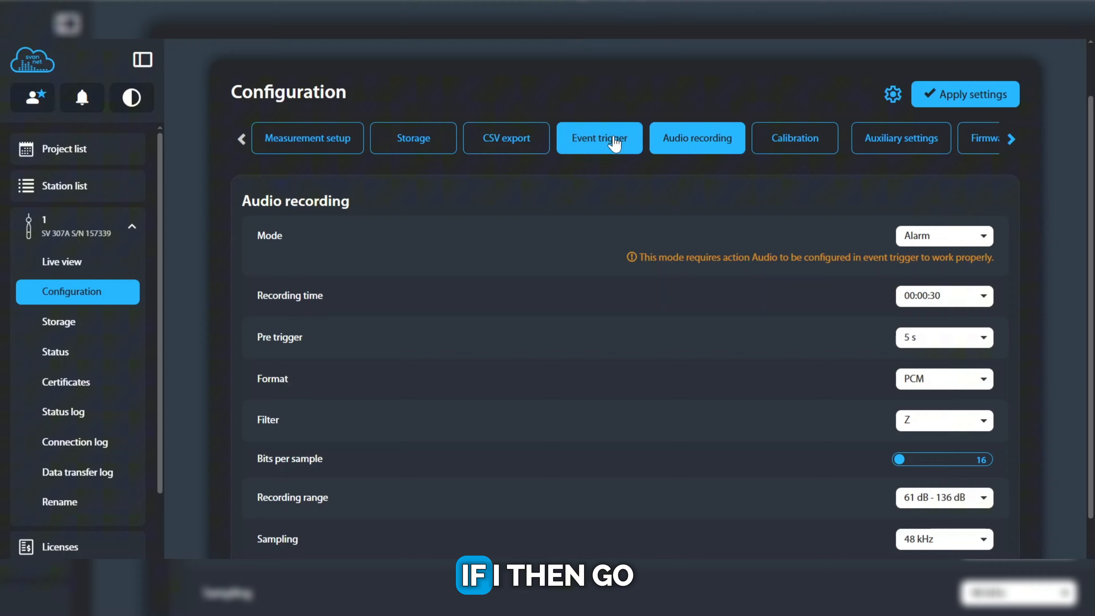
click(615, 144)
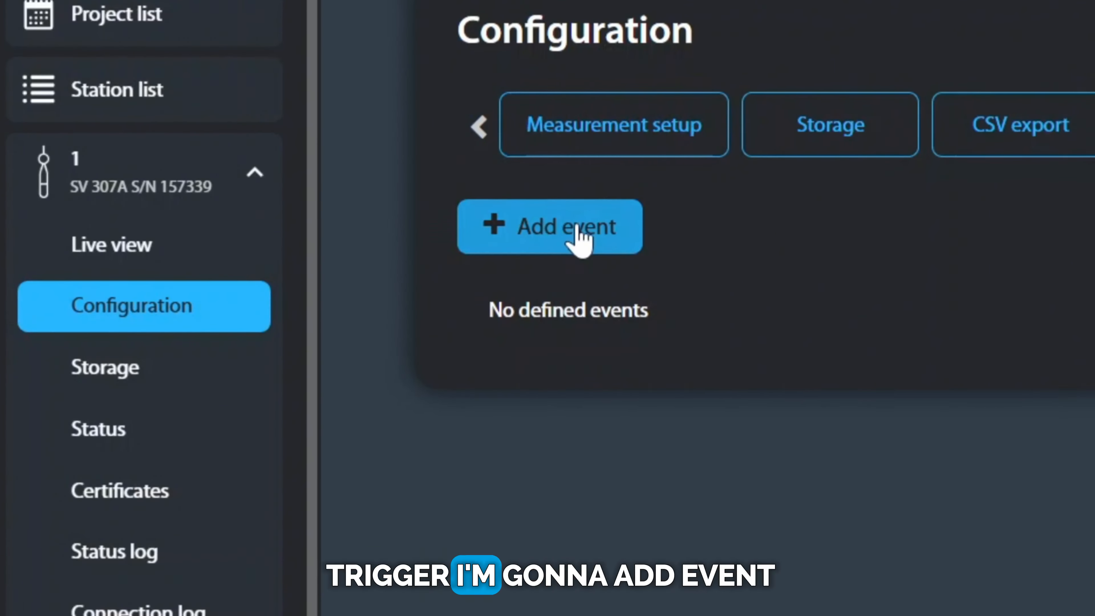
click(578, 229)
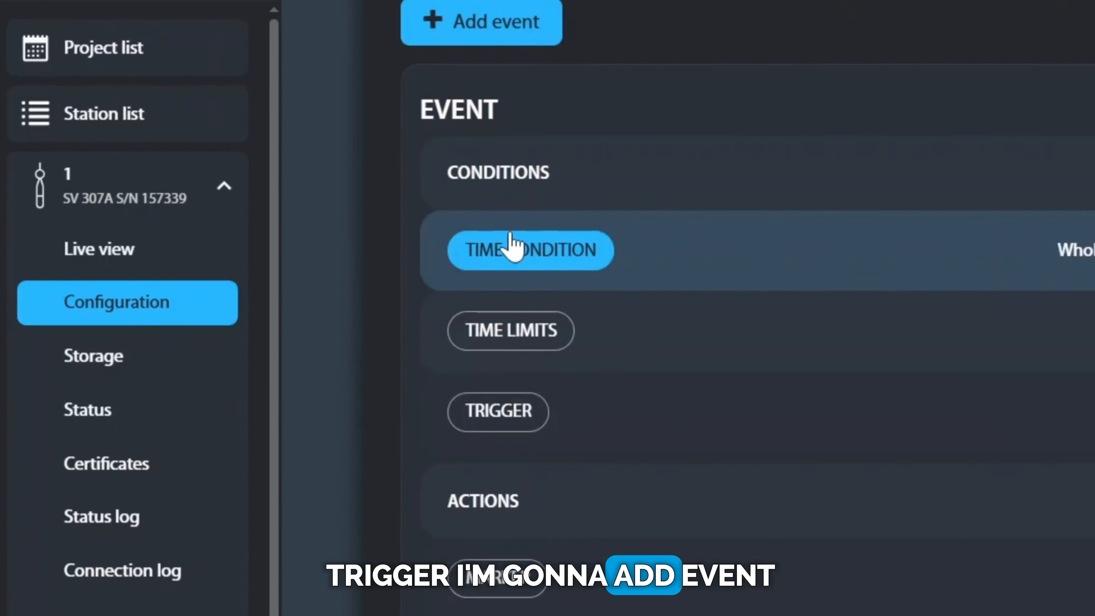
Step: Exclude Saturday and Sunday from the new event's time condition
click(307, 264)
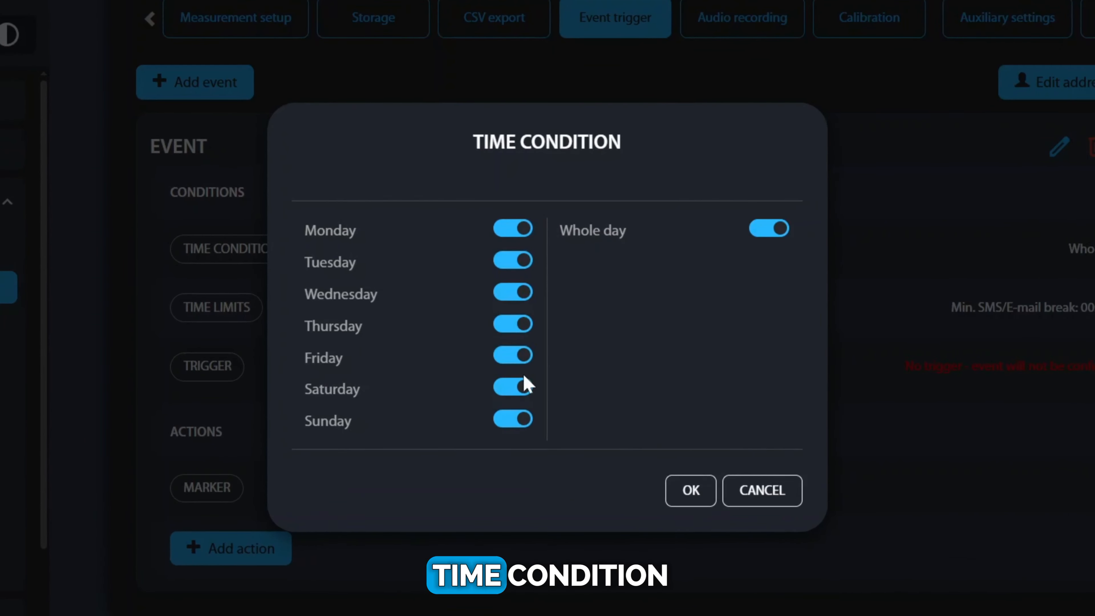
click(512, 419)
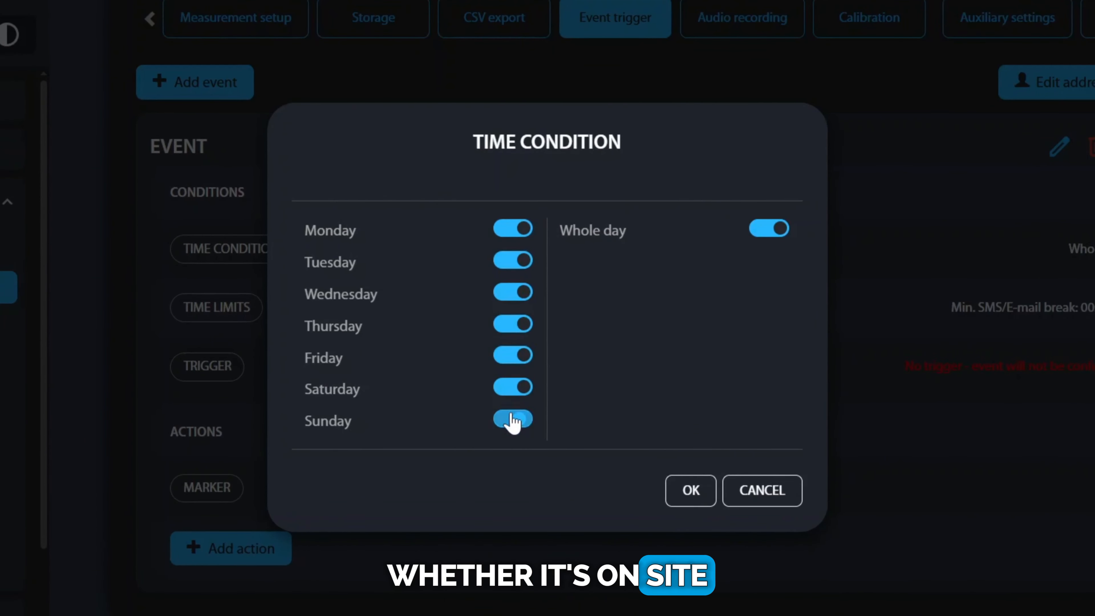
click(513, 387)
Step: Turn off the Whole day option in the event's time condition and set the start time to 08:00
click(766, 233)
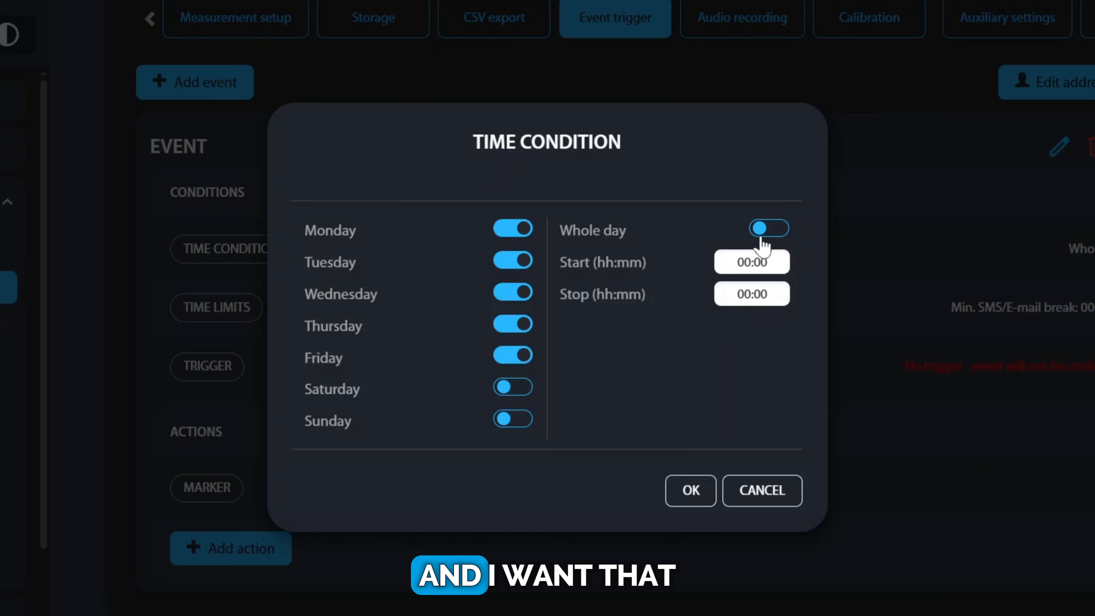
click(741, 263)
click(771, 410)
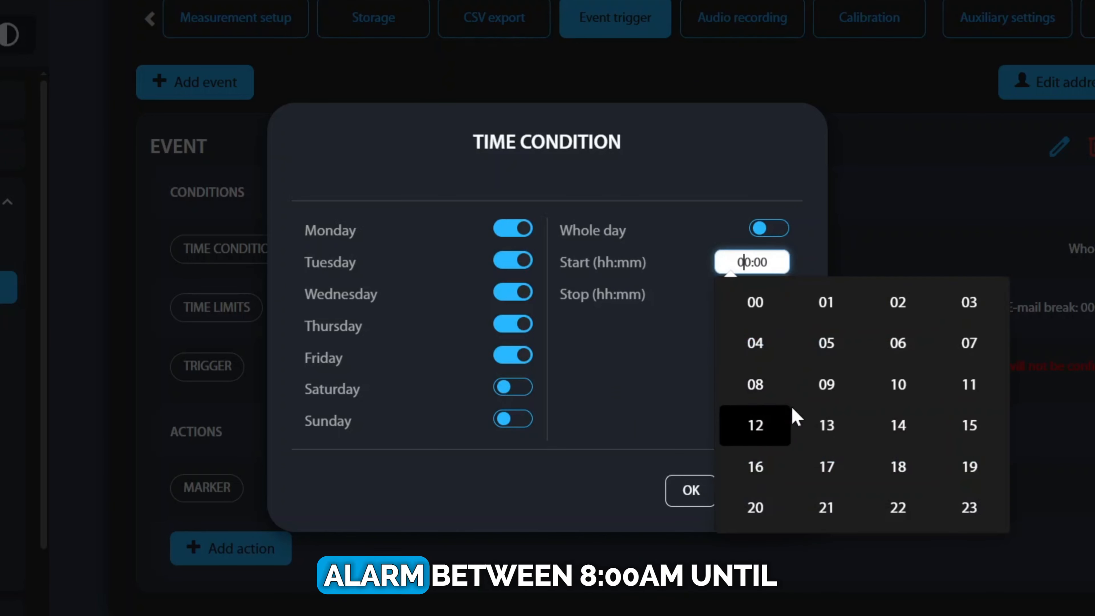
click(755, 385)
click(697, 389)
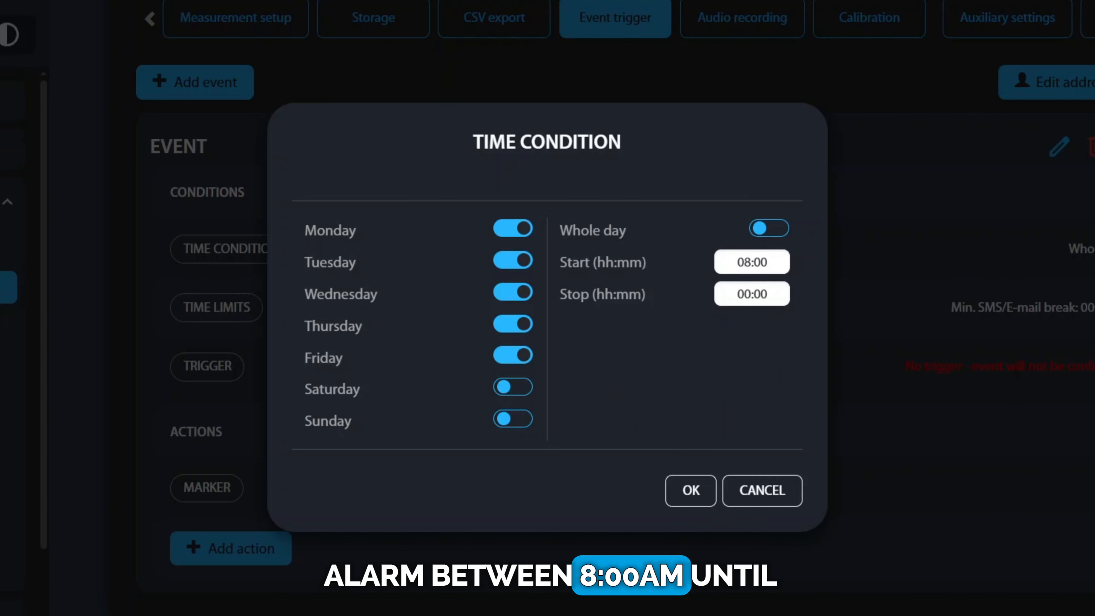
Step: Set the time condition's stop time to 17:00 and accept the event's schedule
click(752, 293)
click(775, 418)
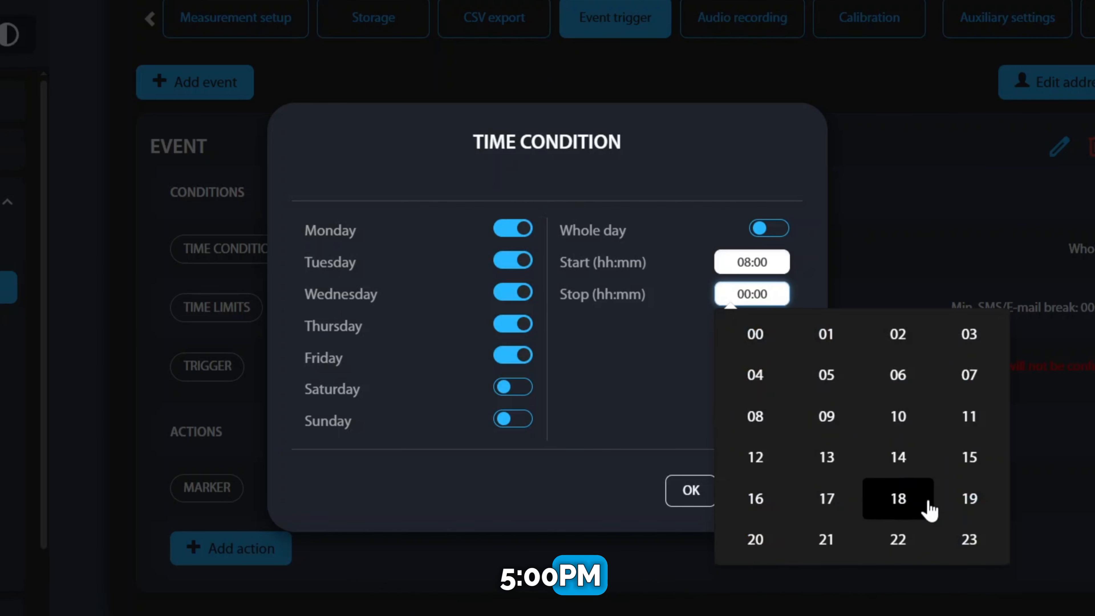
click(839, 503)
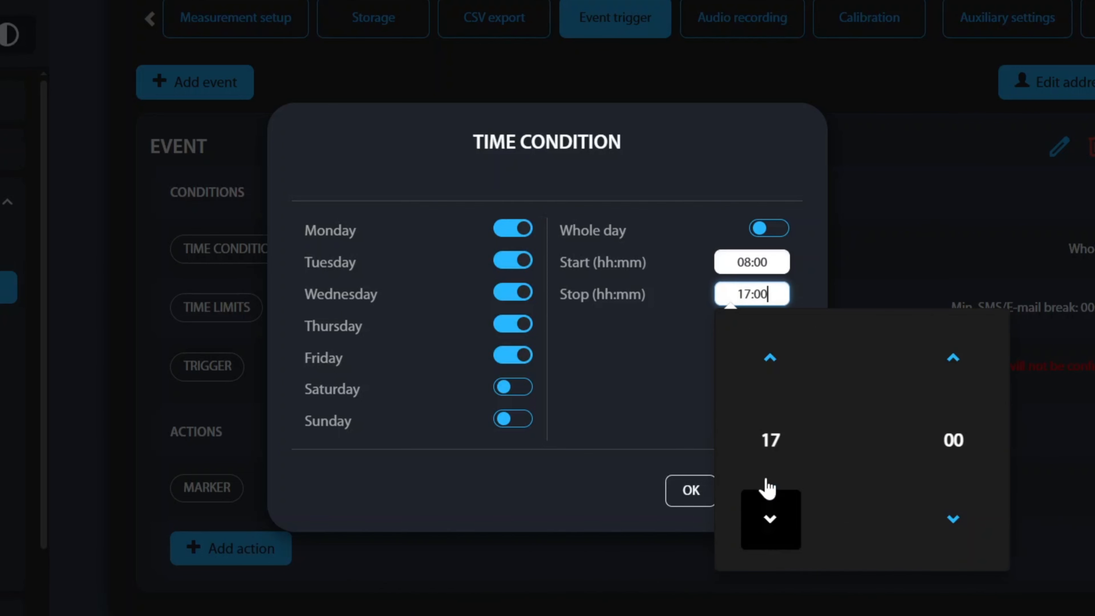
click(645, 405)
click(691, 491)
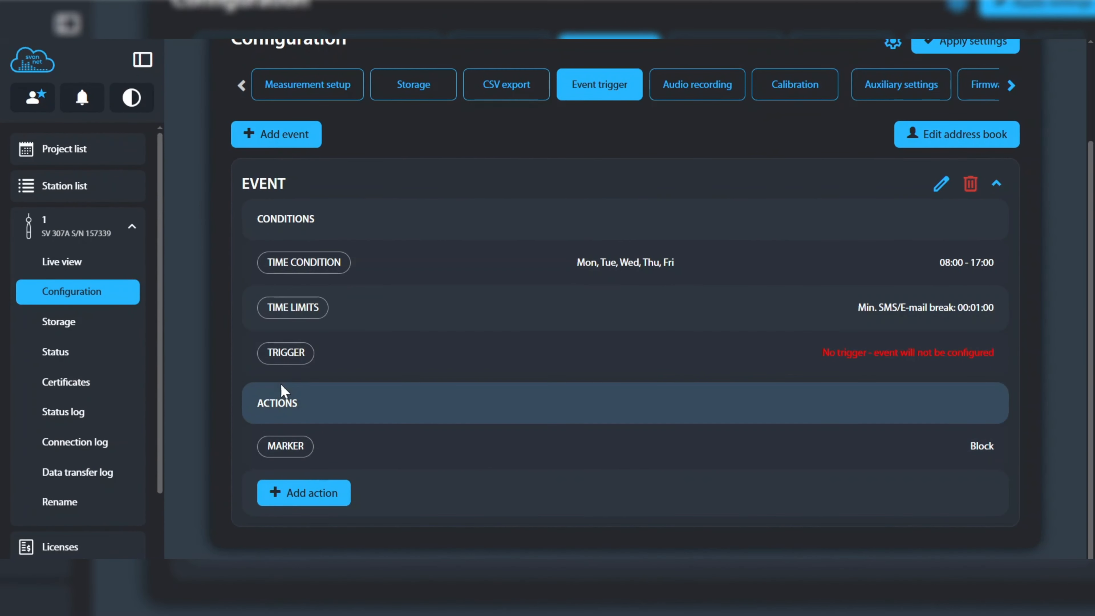
Step: Add a threshold trigger condition to the event with LAeq, 1 h, SR (Pr 1) as its source and a 75 dB threshold
click(287, 353)
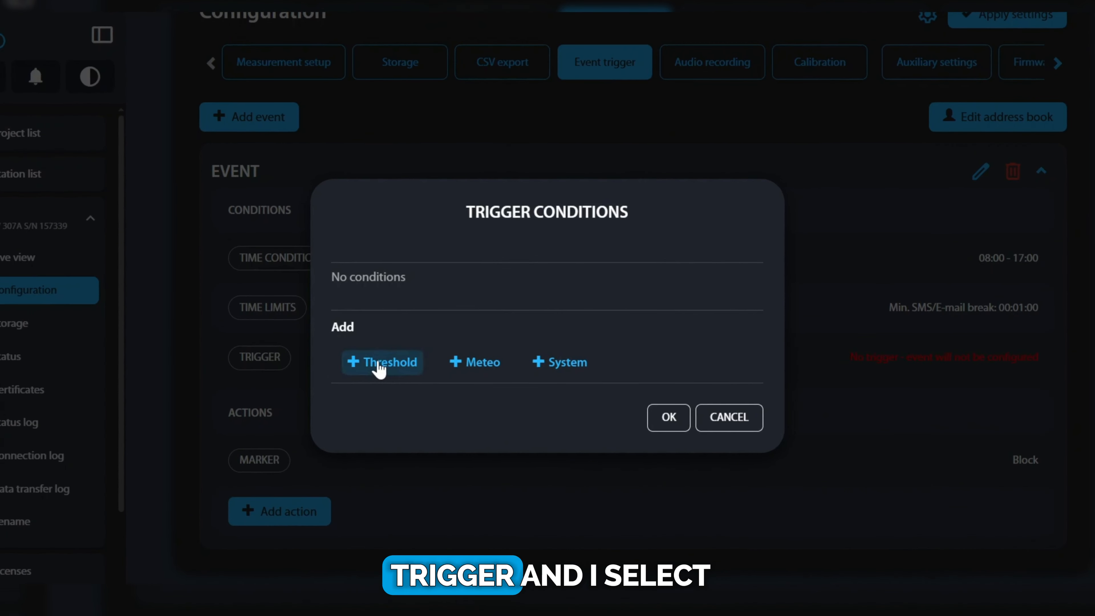
click(397, 357)
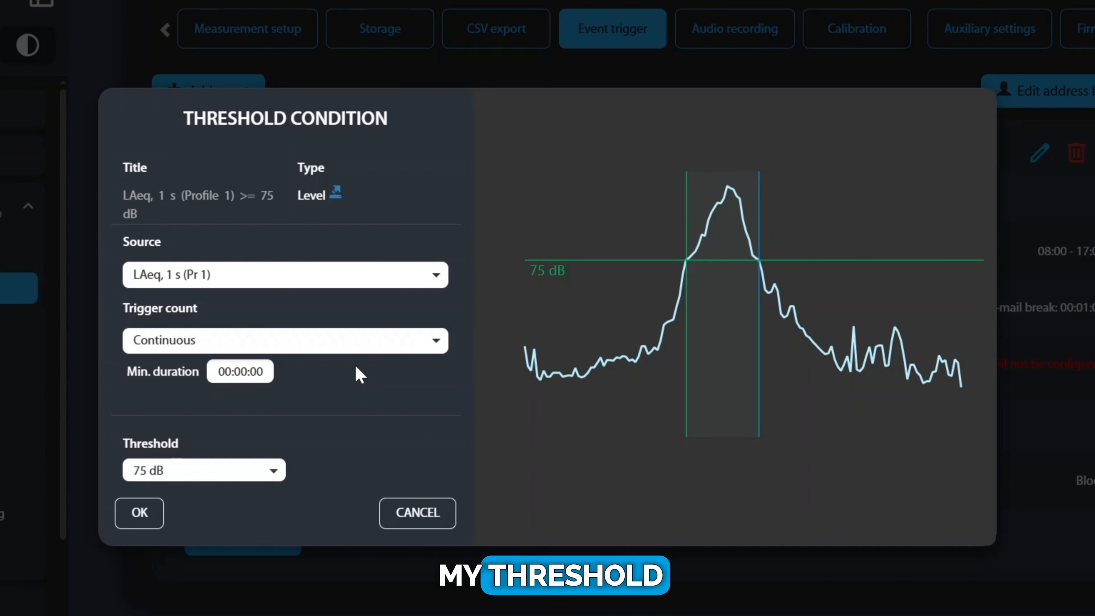
click(251, 278)
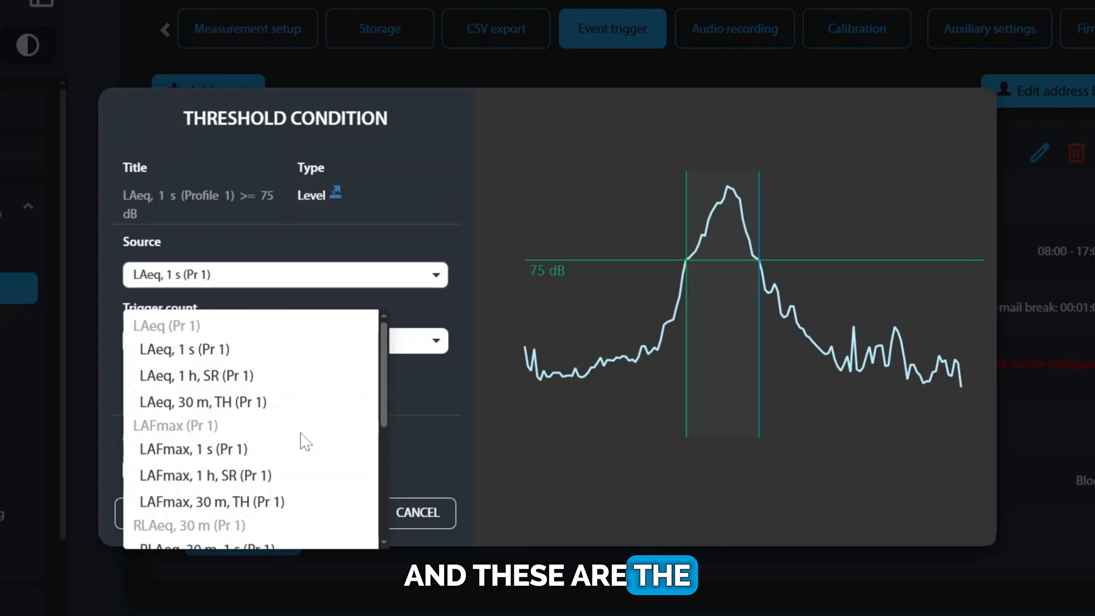
scroll(306, 440, down, 3)
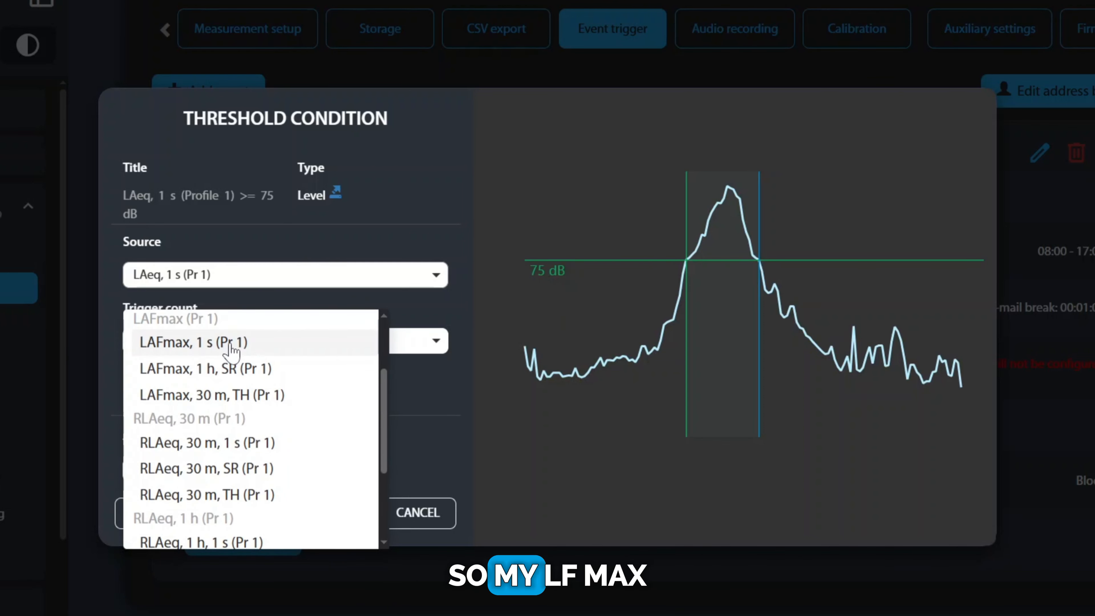
scroll(230, 465, down, 3)
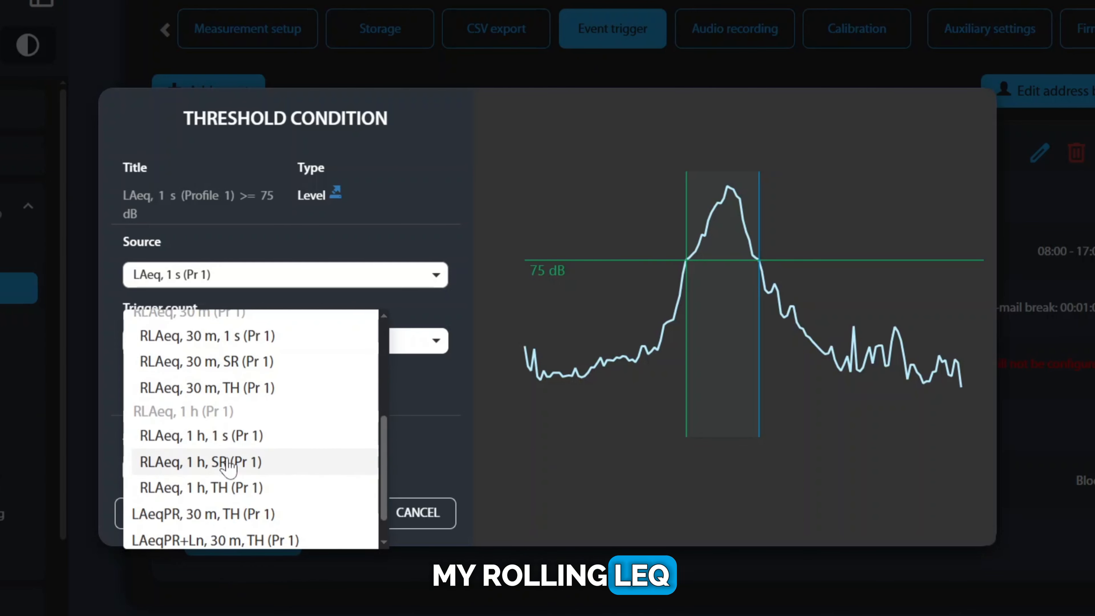
scroll(230, 465, down, 1)
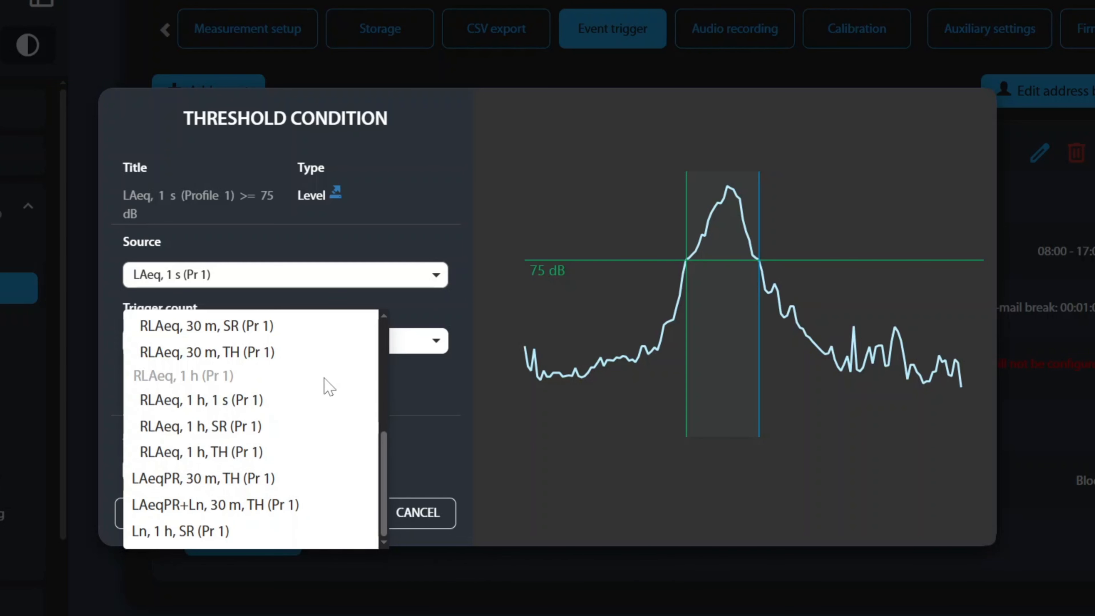
scroll(321, 384, up, 5)
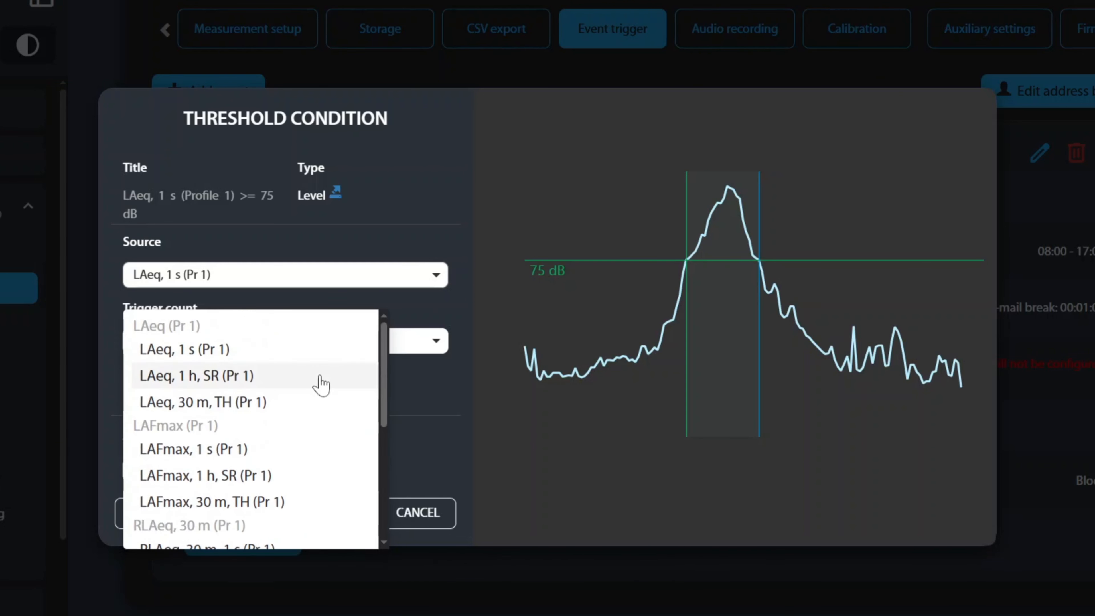
click(264, 379)
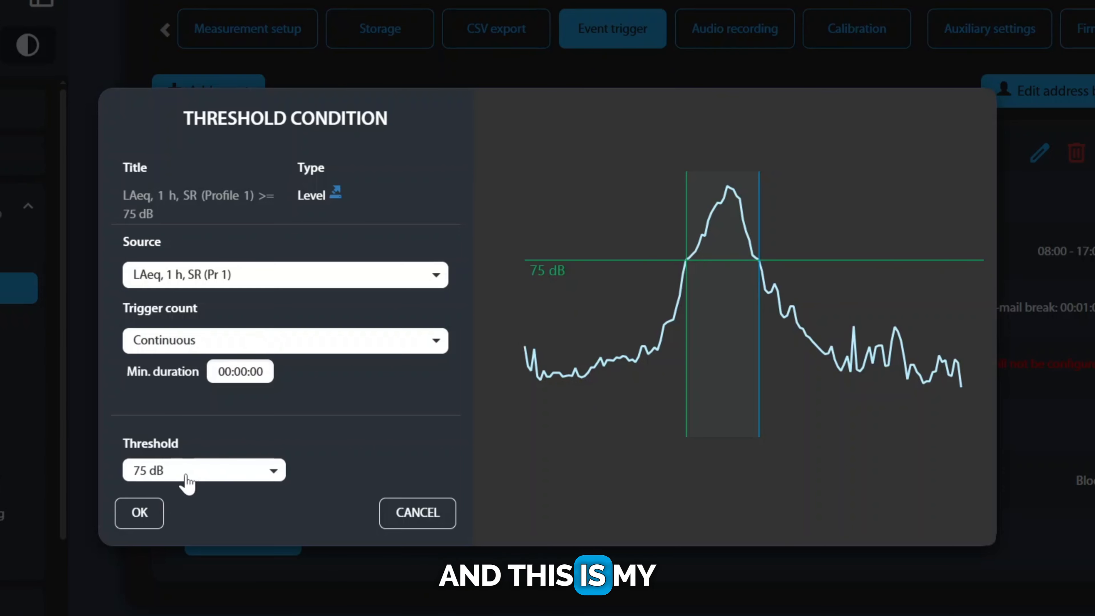
click(142, 512)
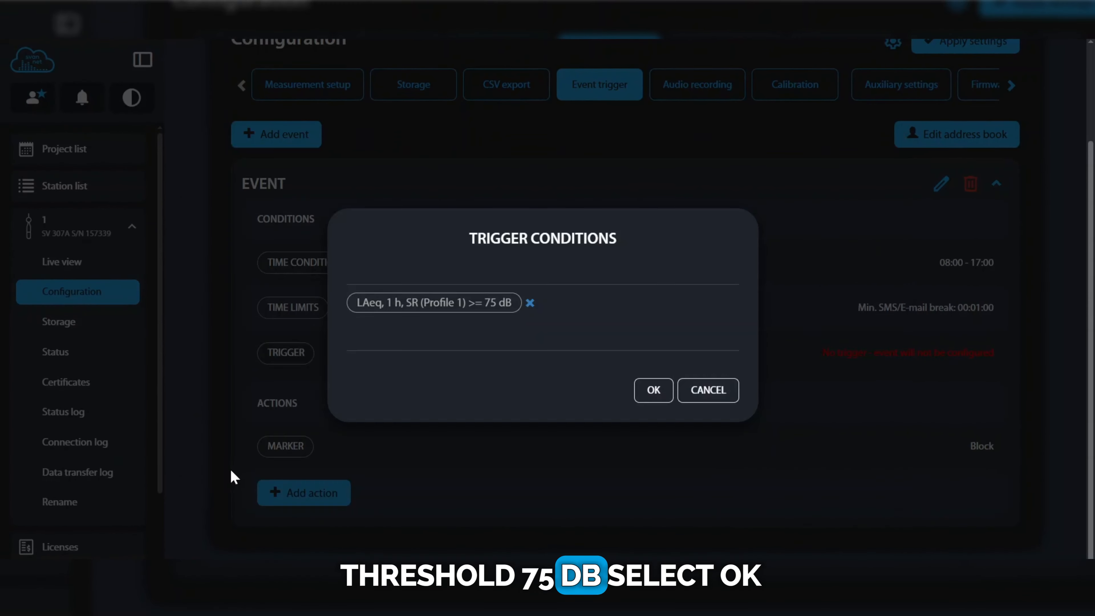
click(638, 391)
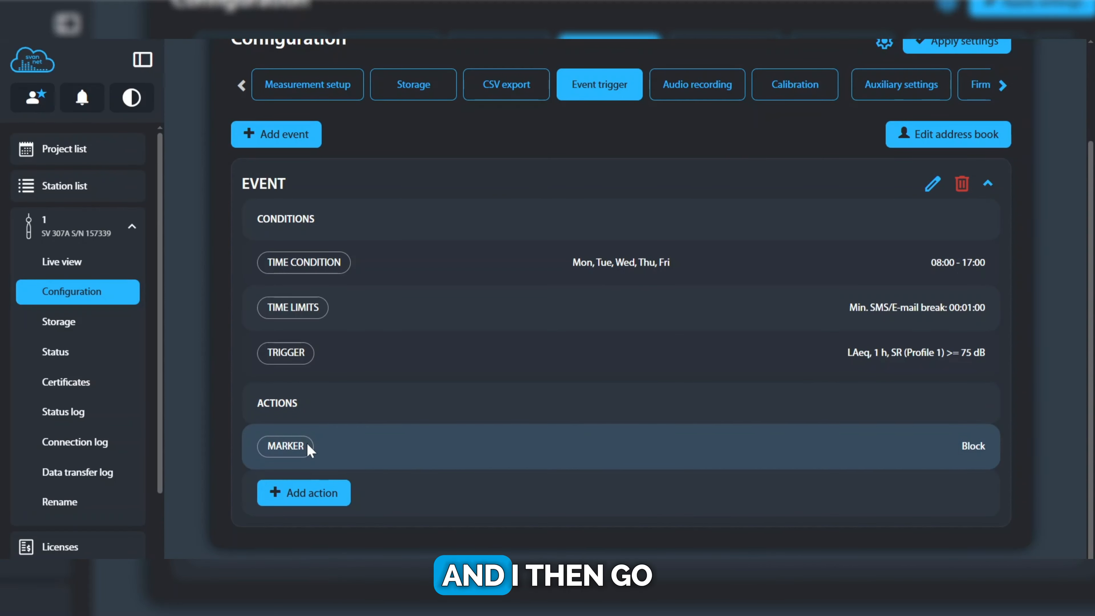
Step: Add an Audio action to the event and look over the remaining action types without adding another
click(310, 494)
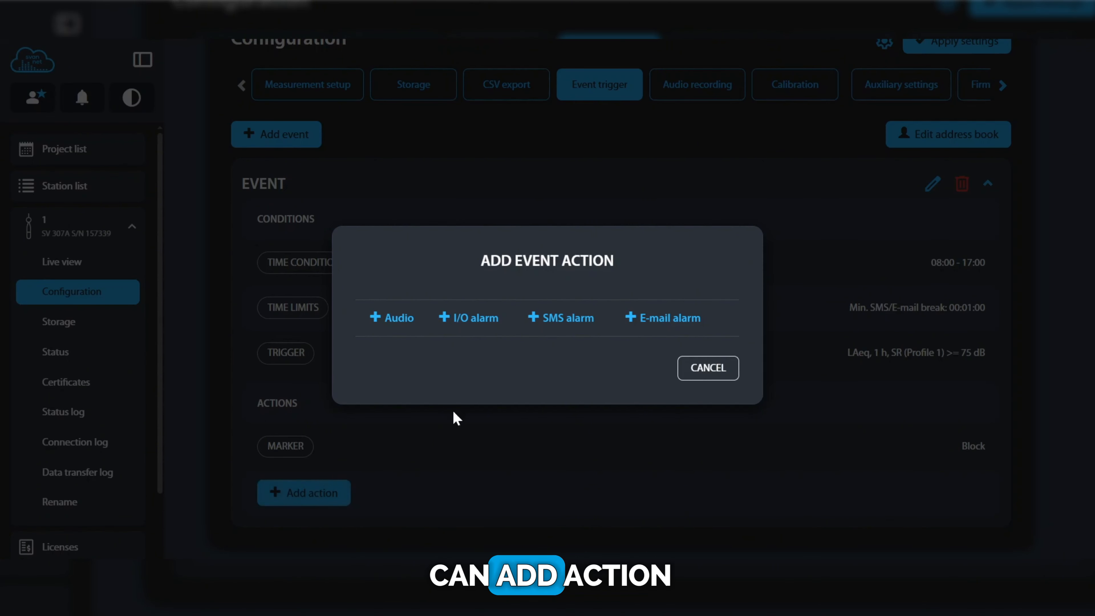
click(392, 320)
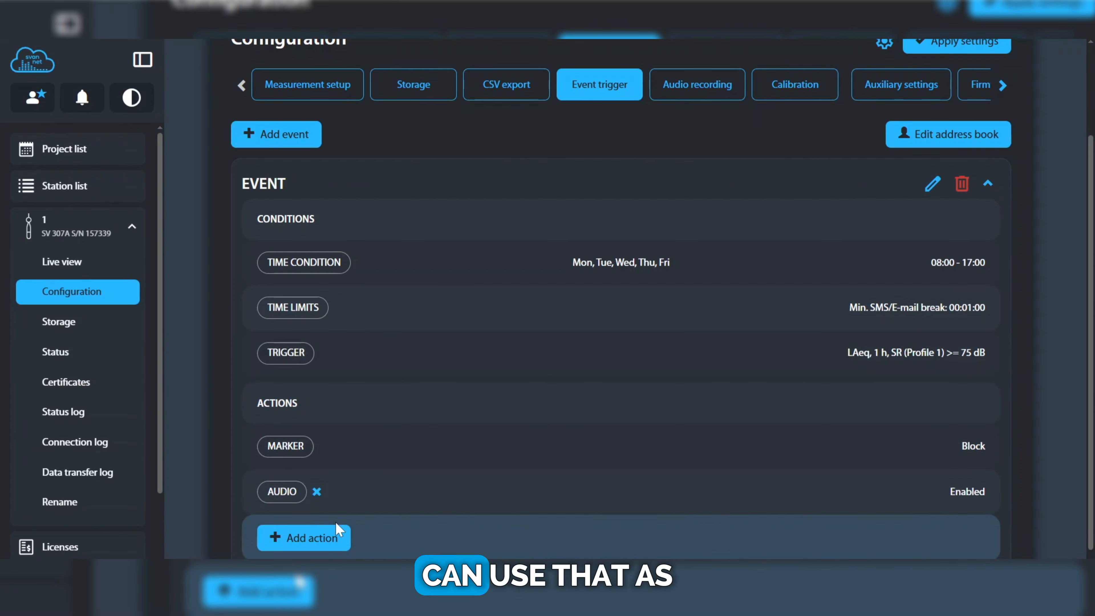
click(334, 546)
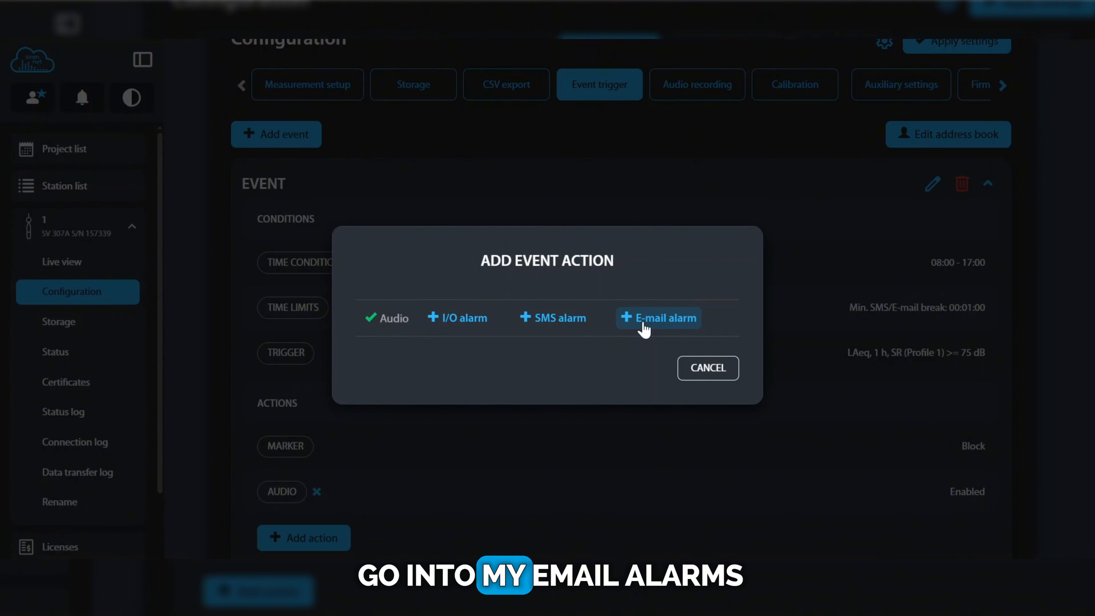
click(707, 367)
Step: Apply the configuration settings to the station, agreeing to interrupt the running measurement
scroll(766, 326, up, 2)
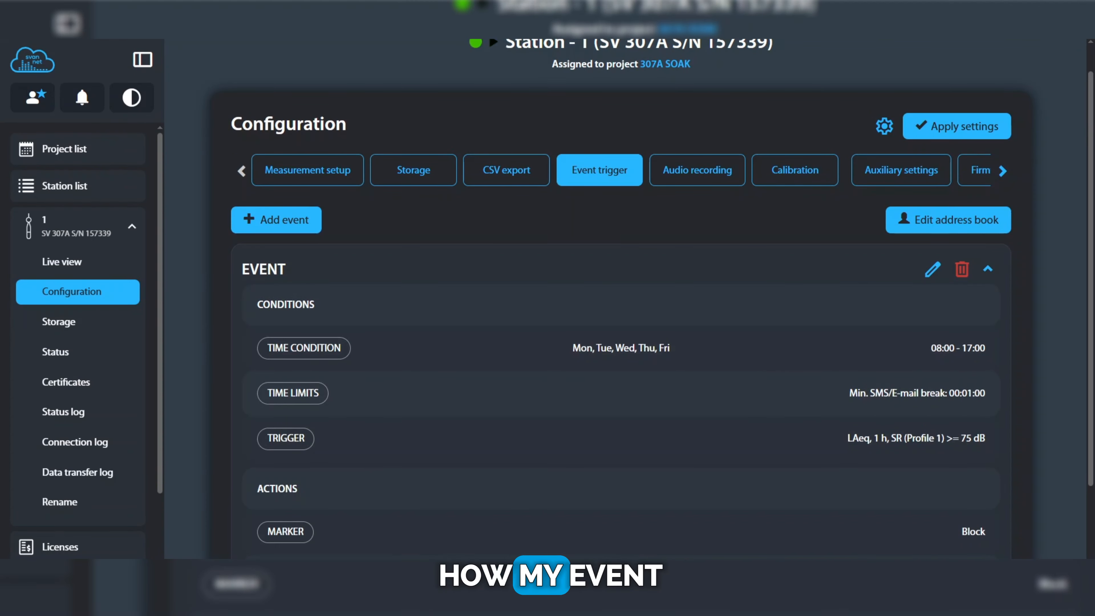
click(940, 126)
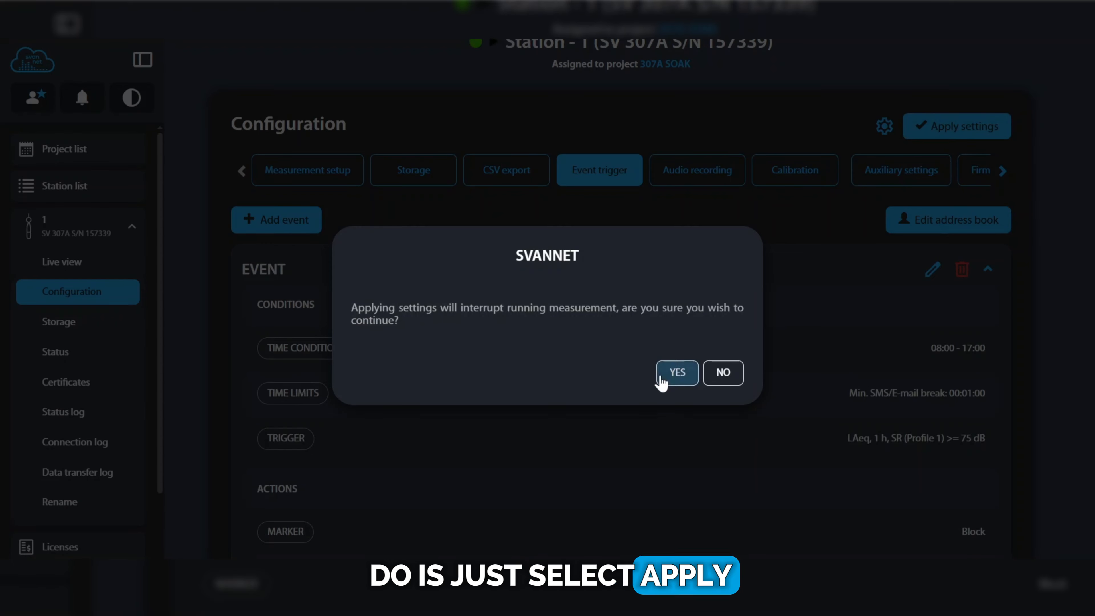
click(675, 373)
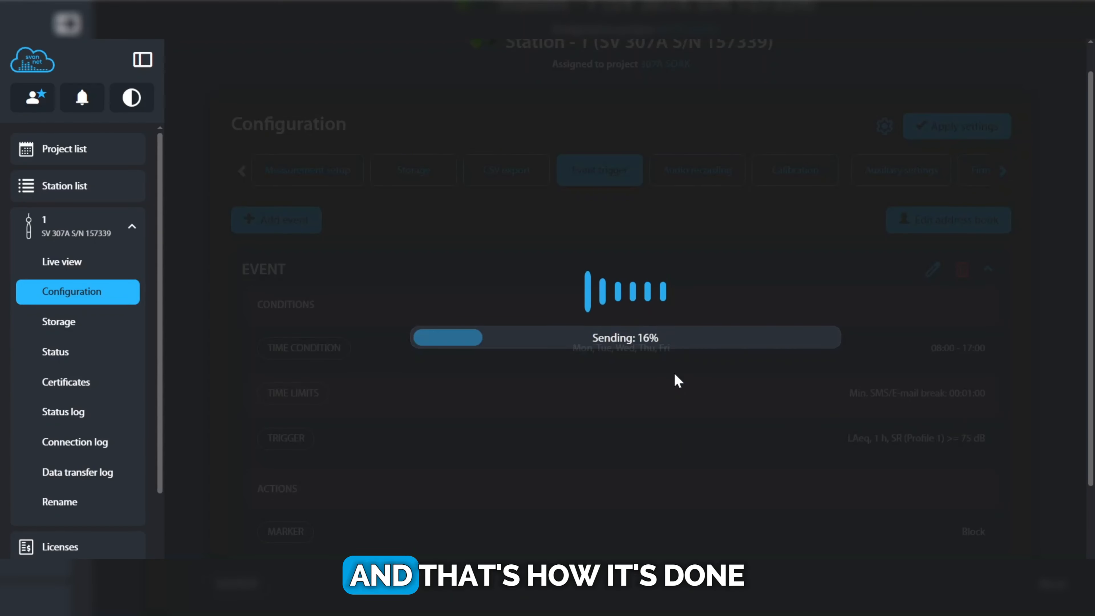